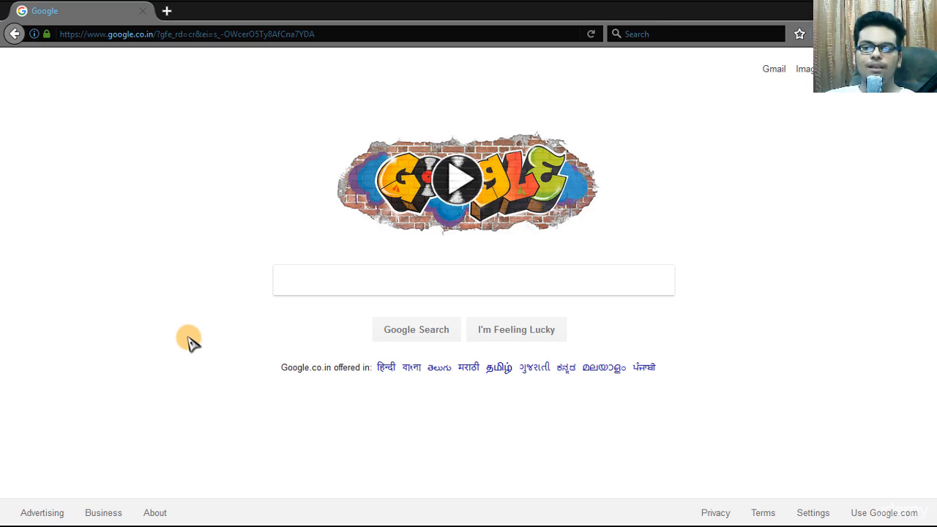
# Search Google for xampp and open the Apache Friends XAMPP website from the results.
pyautogui.click(359, 285)
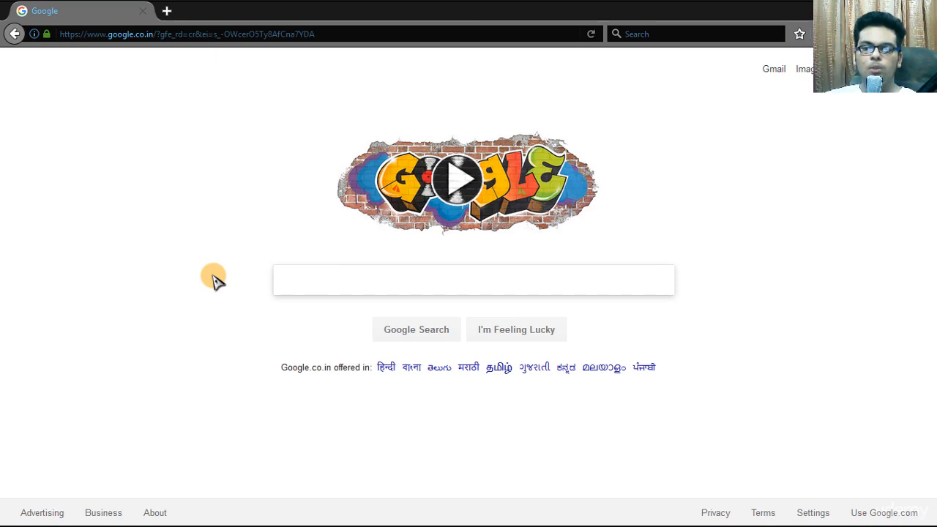
pyautogui.write('xampp')
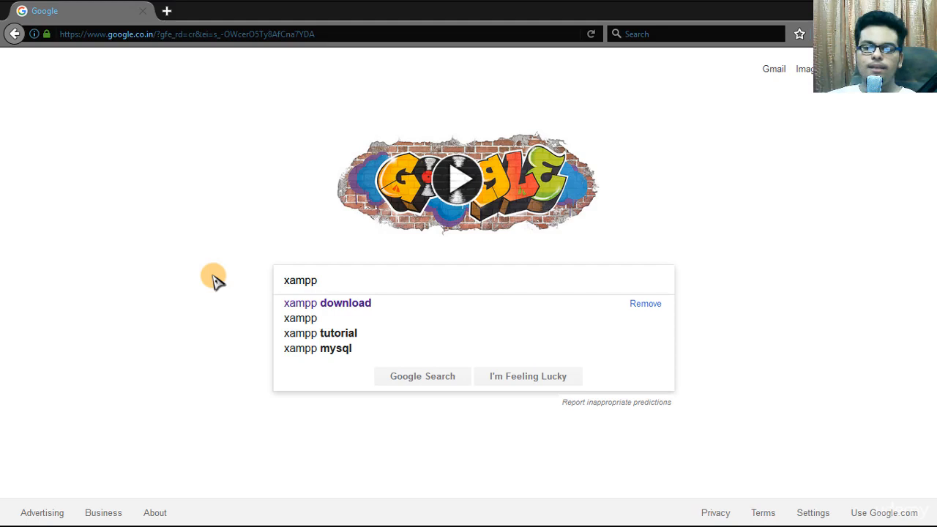
pyautogui.press('Return')
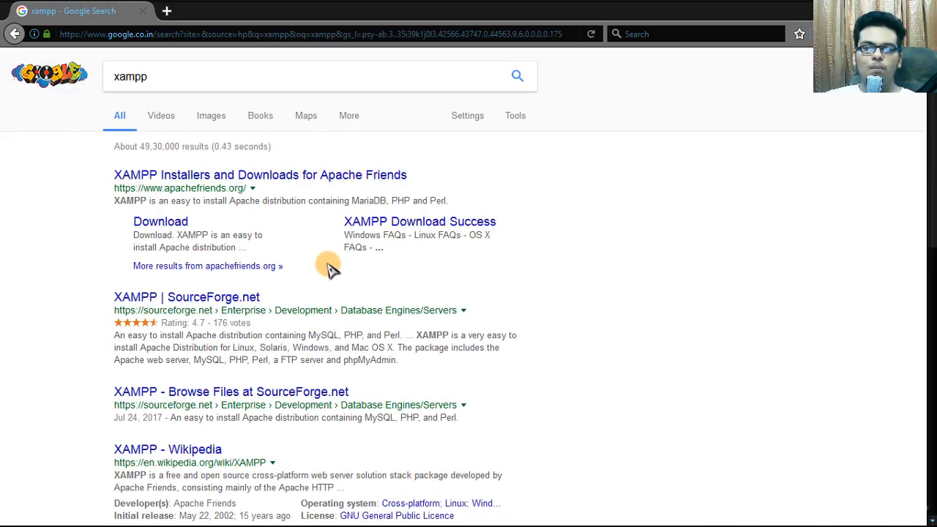
pyautogui.click(272, 177)
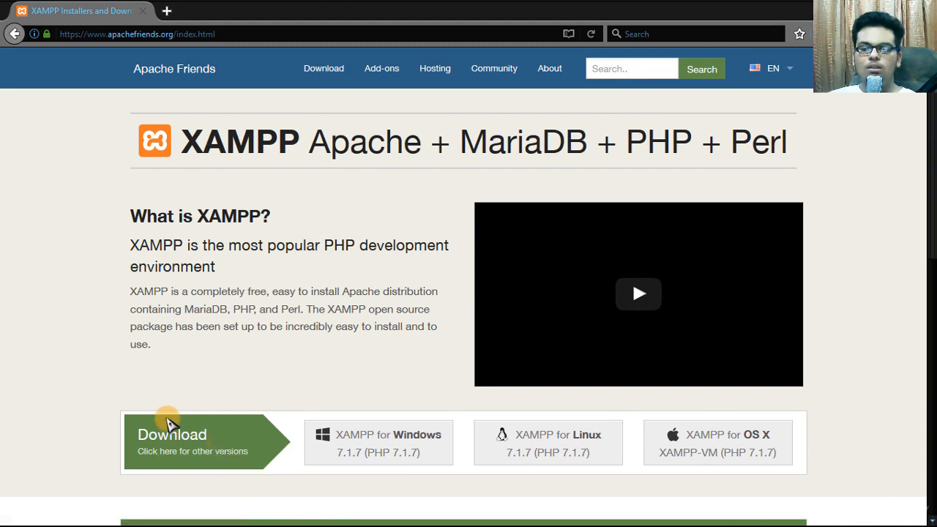
# Download the XAMPP 7.1.7 installer for Windows to the Desktop and shift its progress window aside.
pyautogui.click(335, 428)
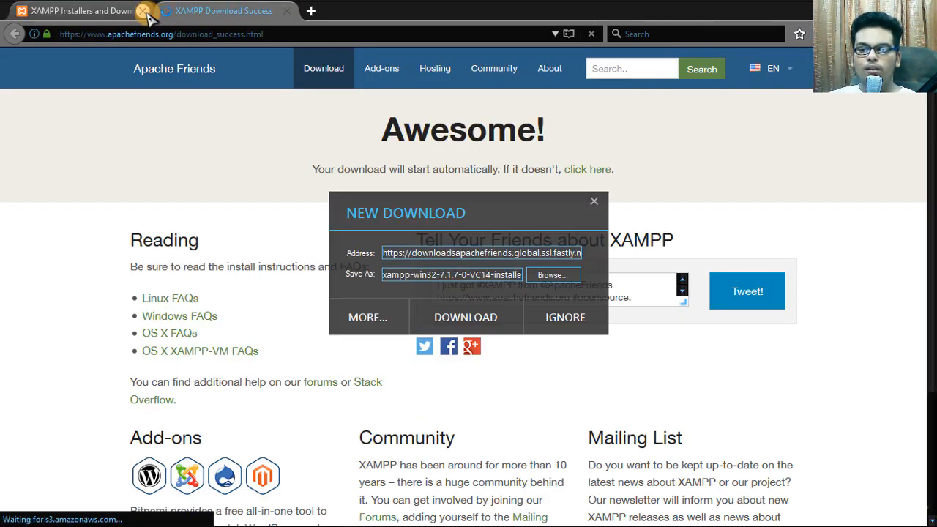
pyautogui.click(553, 274)
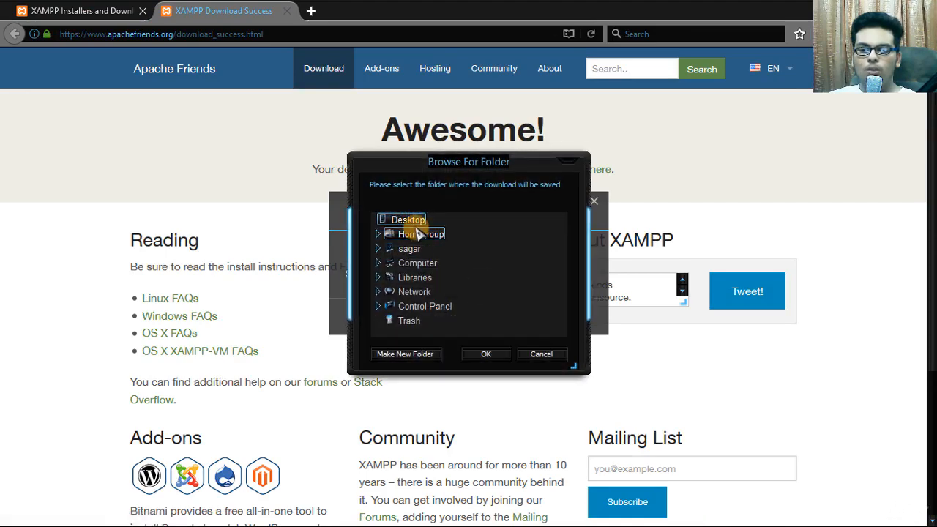
pyautogui.click(402, 219)
pyautogui.click(486, 354)
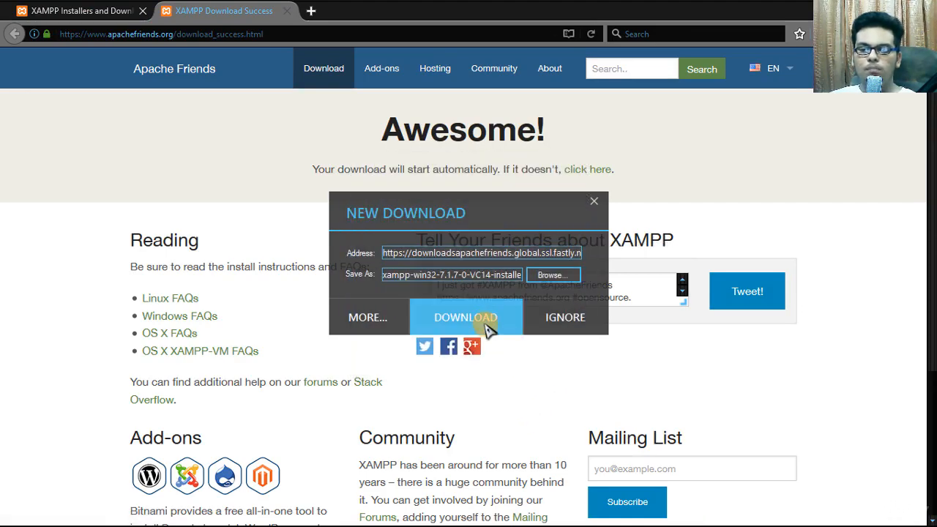
pyautogui.click(469, 317)
pyautogui.moveTo(485, 201); pyautogui.dragTo(299, 196)
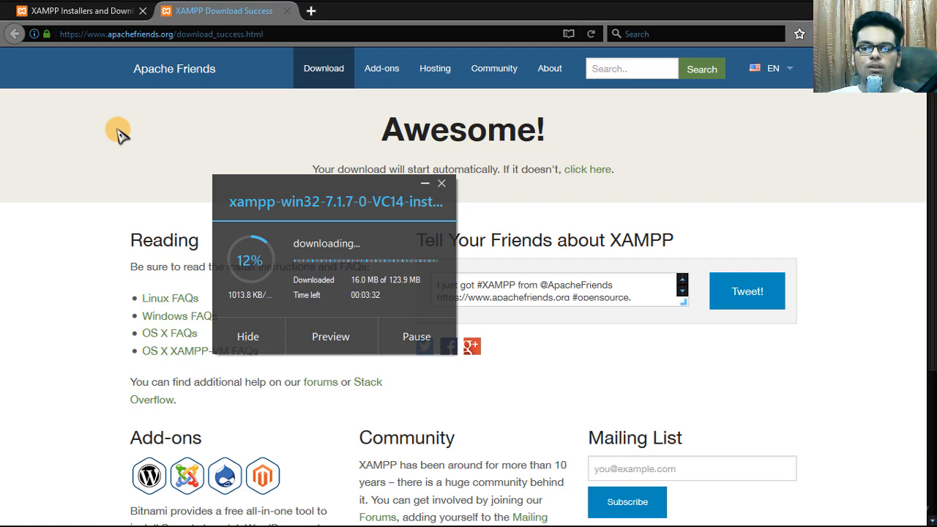
# Load wordpress.org in place of the XAMPP home page and close the XAMPP Download Success page.
pyautogui.click(101, 12)
pyautogui.click(218, 35)
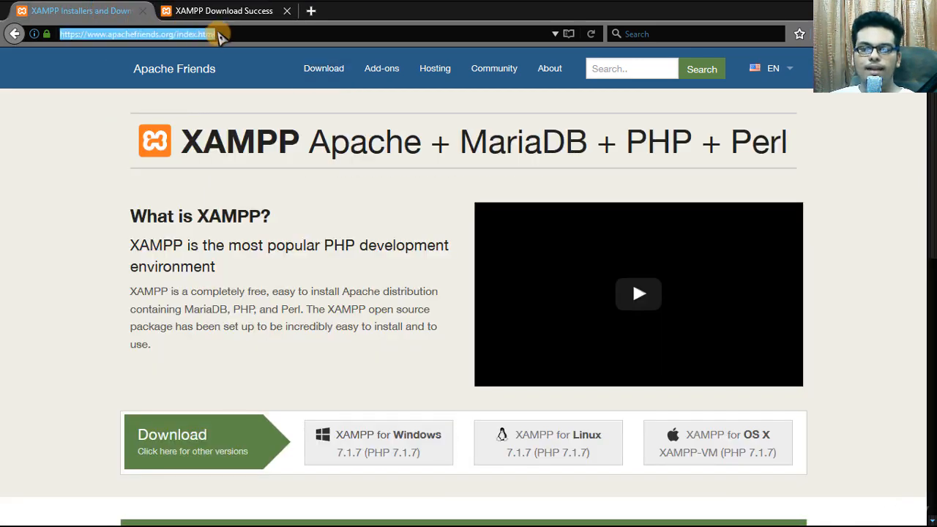
pyautogui.write('word')
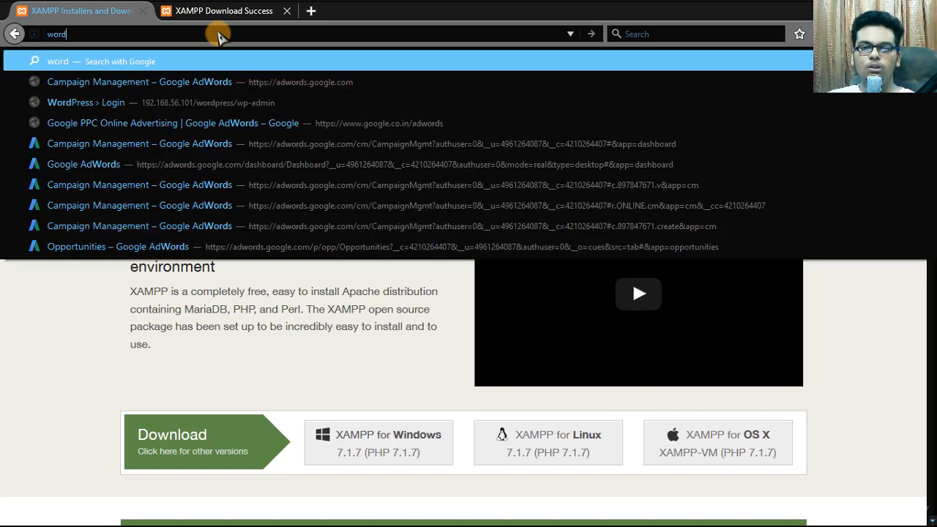
pyautogui.write('press.org')
pyautogui.press('Return')
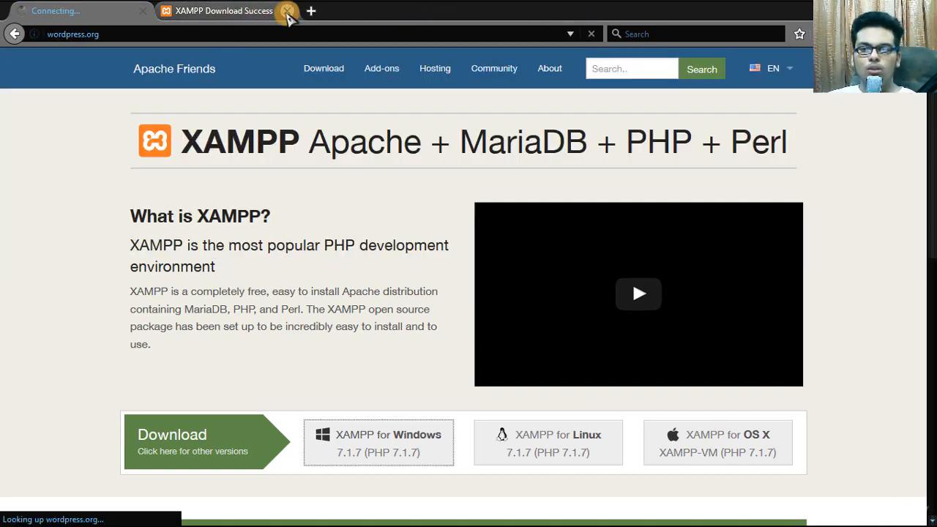
pyautogui.click(287, 11)
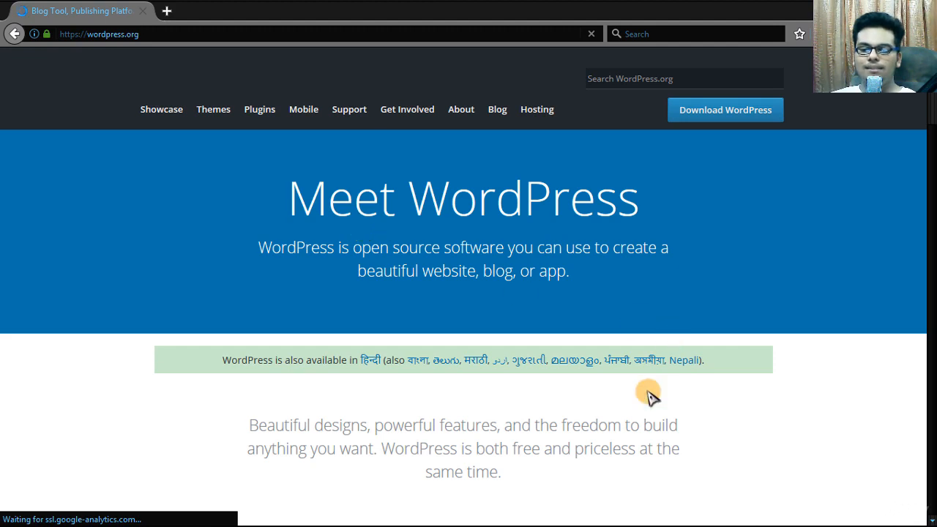
# Highlight the statement on the WordPress home page that WordPress is both free and priceless.
pyautogui.moveTo(636, 449); pyautogui.dragTo(377, 448)
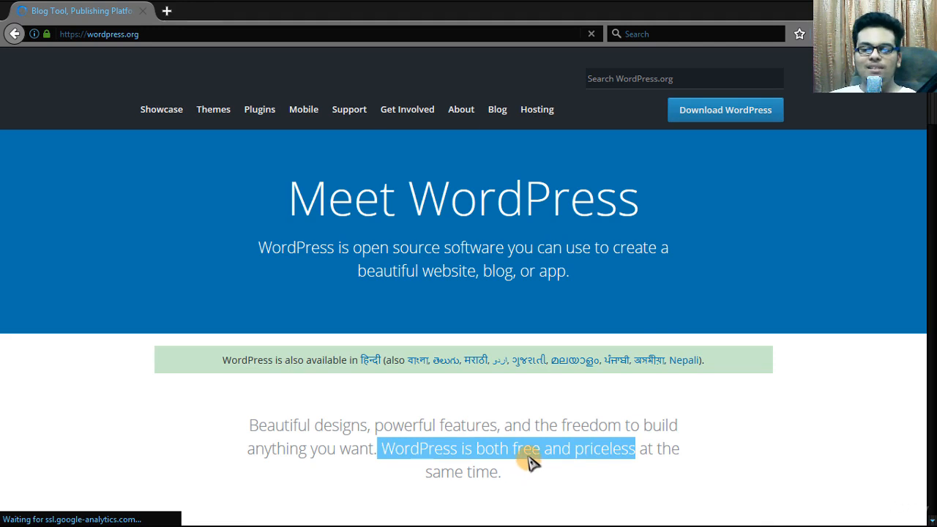
pyautogui.moveTo(516, 449)
pyautogui.mouseDown()
pyautogui.moveTo(660, 441)
pyautogui.moveTo(581, 456)
pyautogui.moveTo(516, 450)
pyautogui.mouseUp()
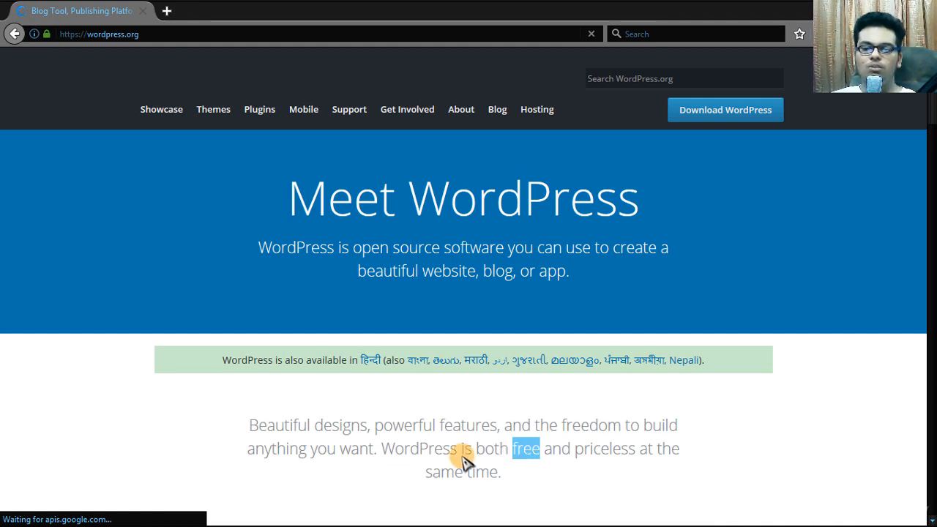
pyautogui.click(520, 451)
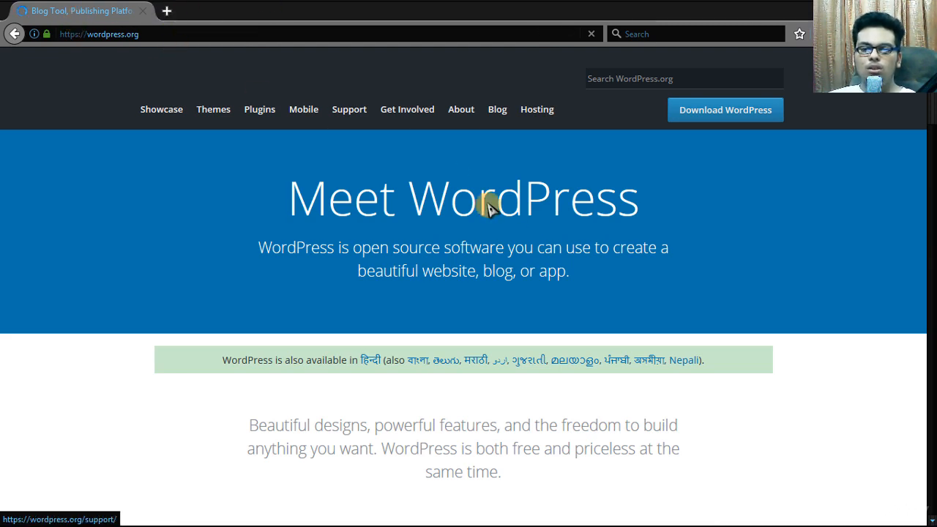
# Download the WordPress 4.8.1 zip archive from the WordPress download page to the Desktop.
pyautogui.click(716, 118)
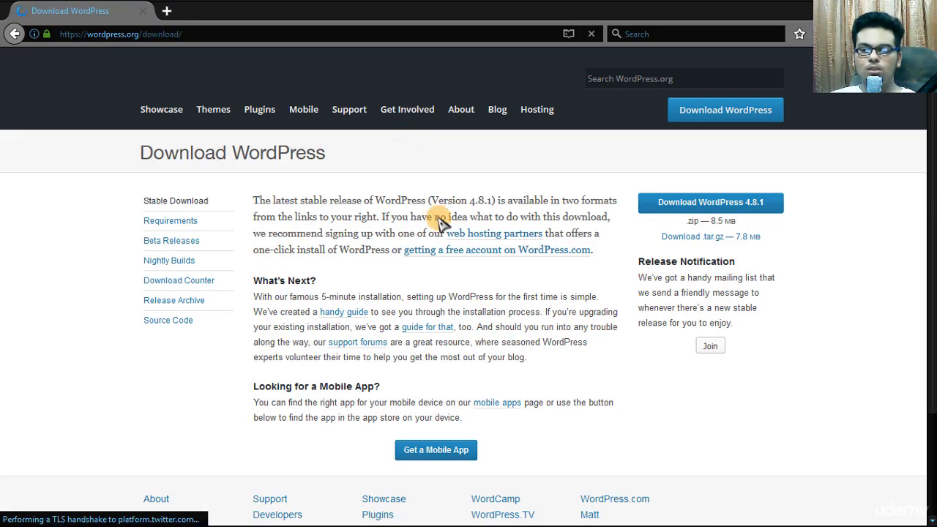
pyautogui.click(743, 249)
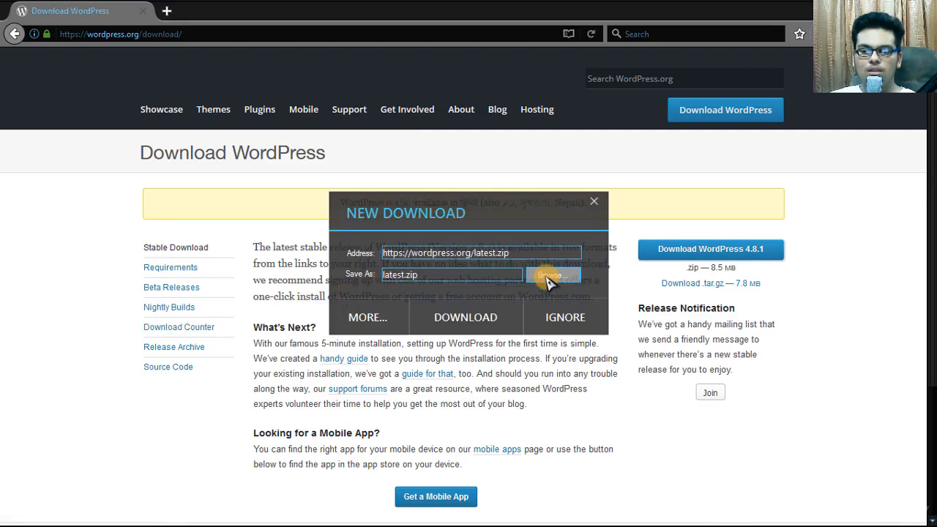
pyautogui.click(548, 273)
pyautogui.click(383, 218)
pyautogui.click(483, 354)
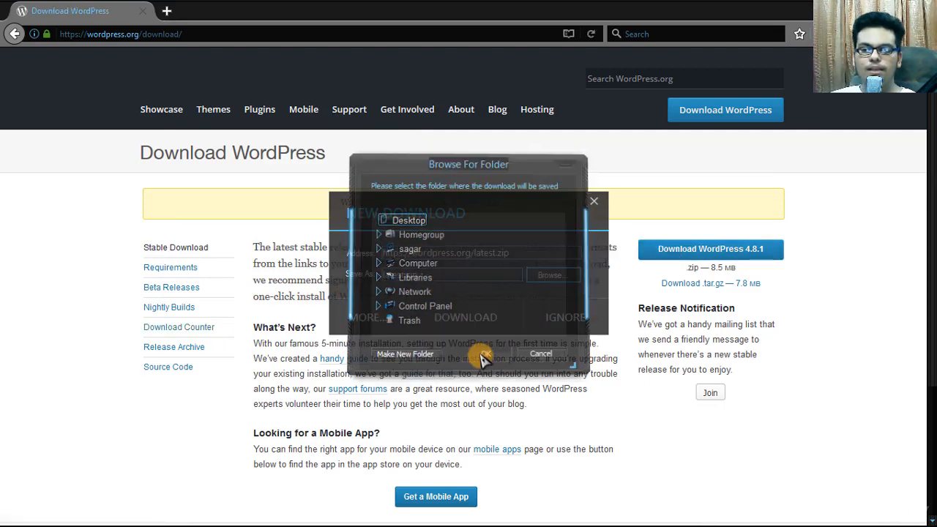
pyautogui.click(476, 333)
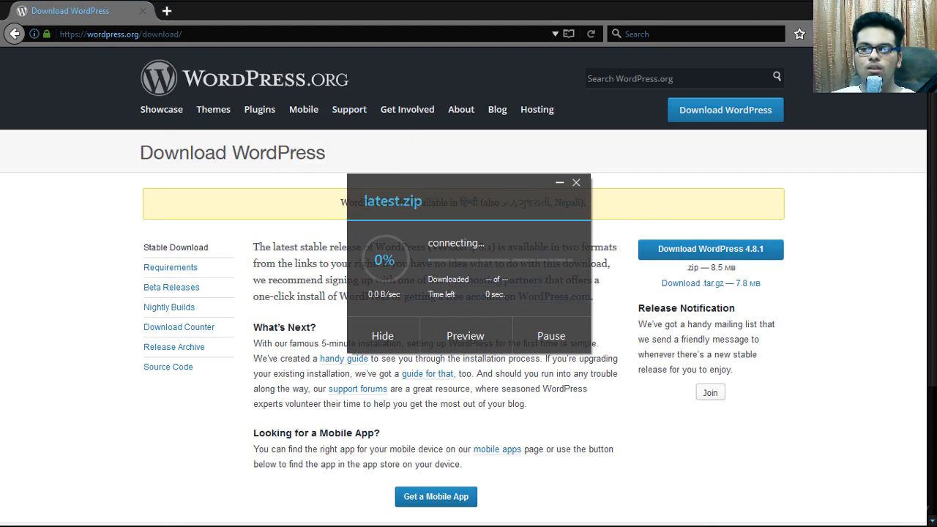
# Minimize the browser and arrange the XAMPP and WordPress download progress windows apart from each other on the desktop.
pyautogui.click(854, 7)
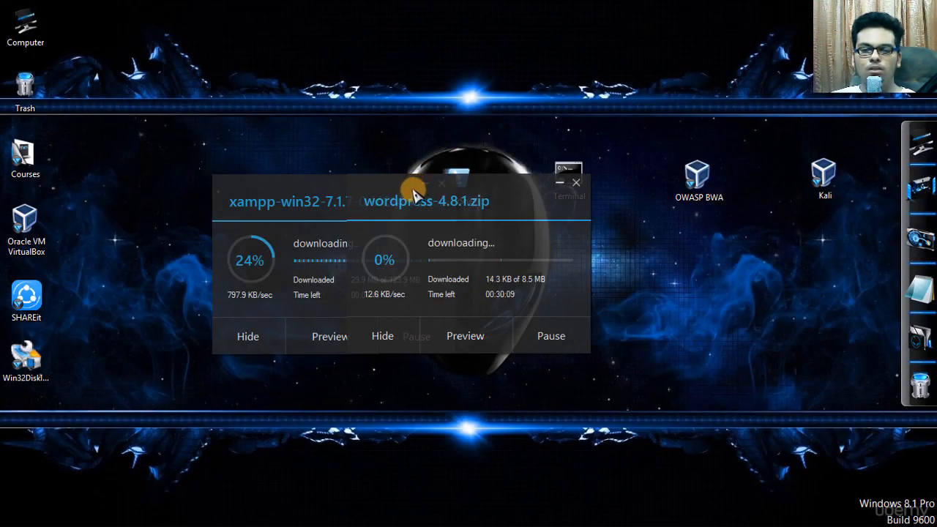
pyautogui.moveTo(414, 190); pyautogui.dragTo(569, 191)
pyautogui.moveTo(327, 199); pyautogui.dragTo(273, 202)
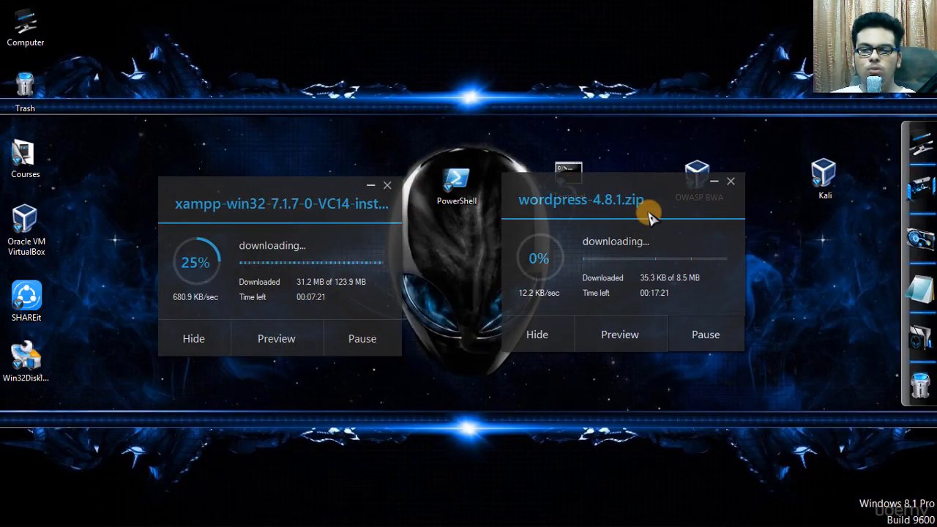
pyautogui.moveTo(627, 204); pyautogui.dragTo(633, 197)
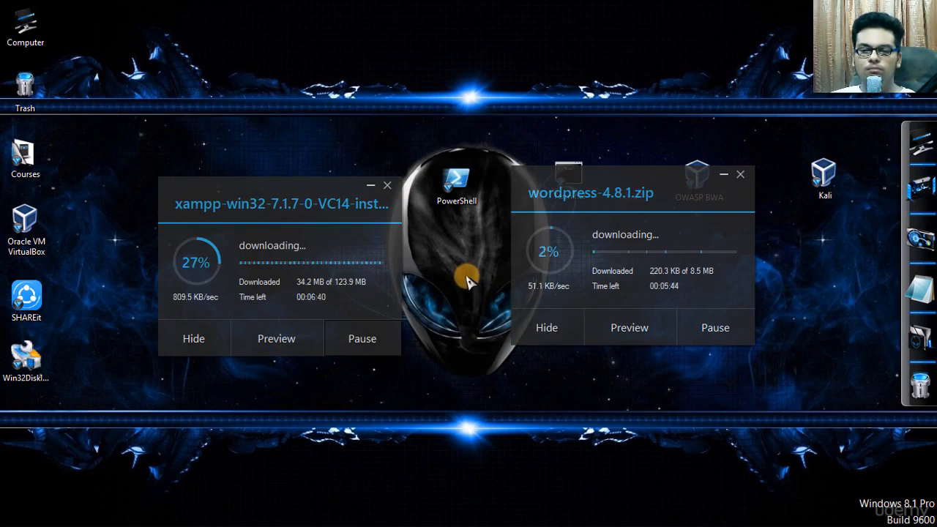
pyautogui.click(707, 328)
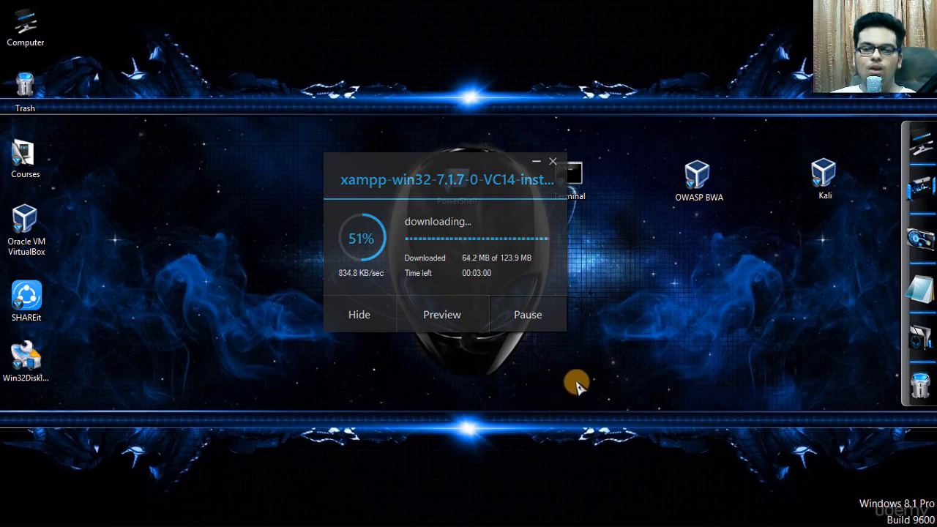
pyautogui.moveTo(411, 188); pyautogui.dragTo(297, 217)
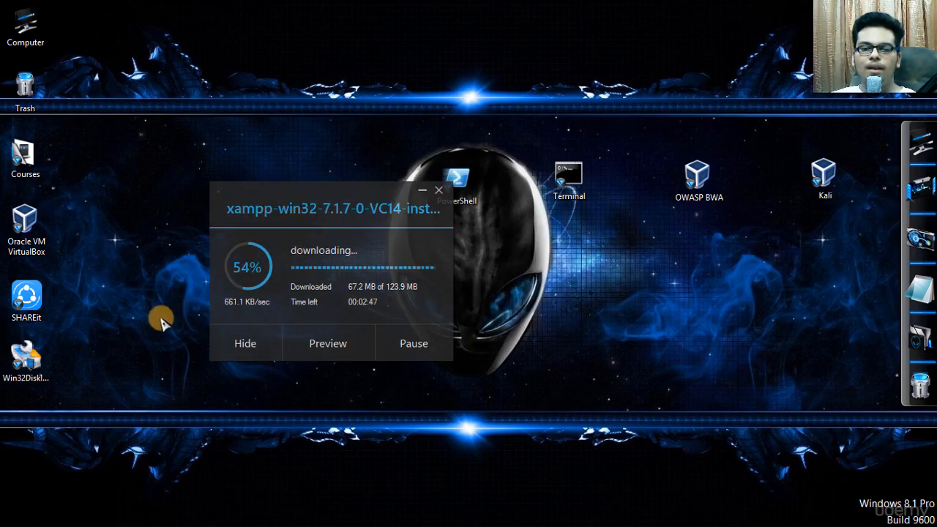
# Open a Firefox window and enter localhost/ as the address without loading it.
pyautogui.click(206, 513)
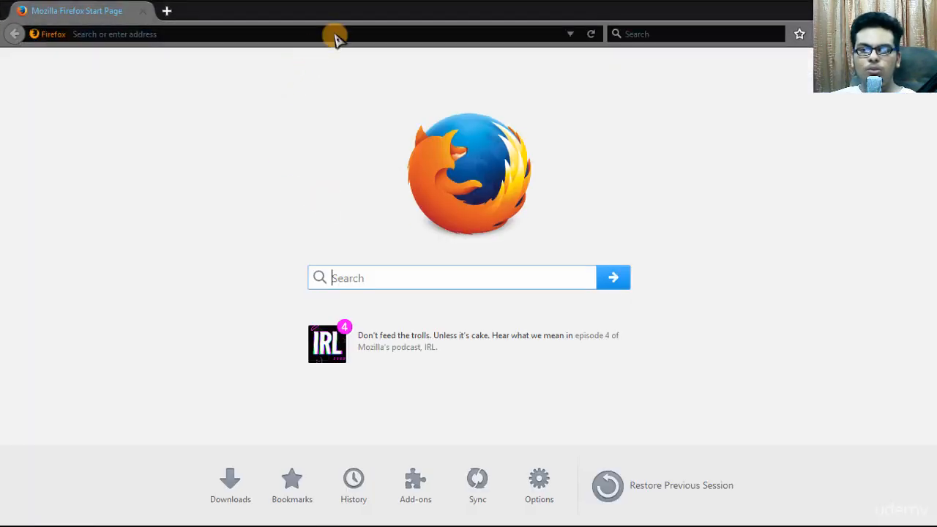
pyautogui.click(337, 35)
pyautogui.write('local')
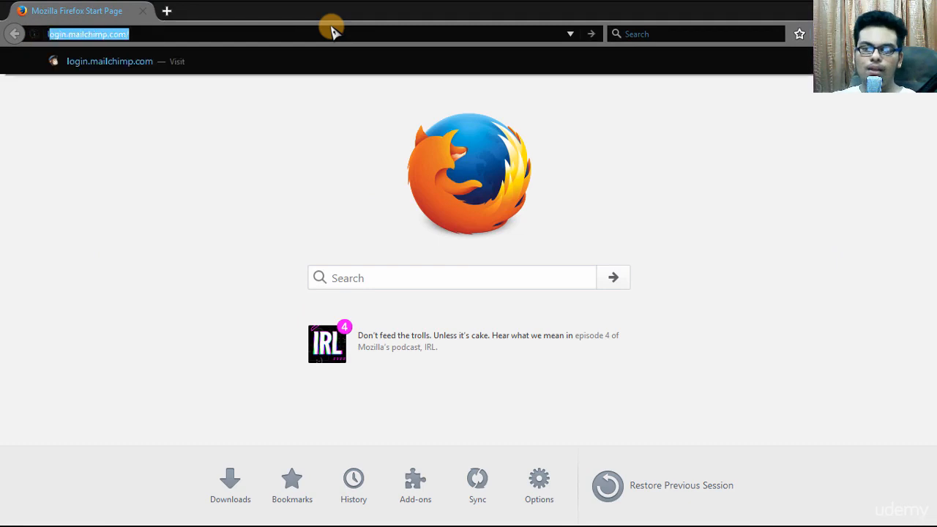
pyautogui.write('host')
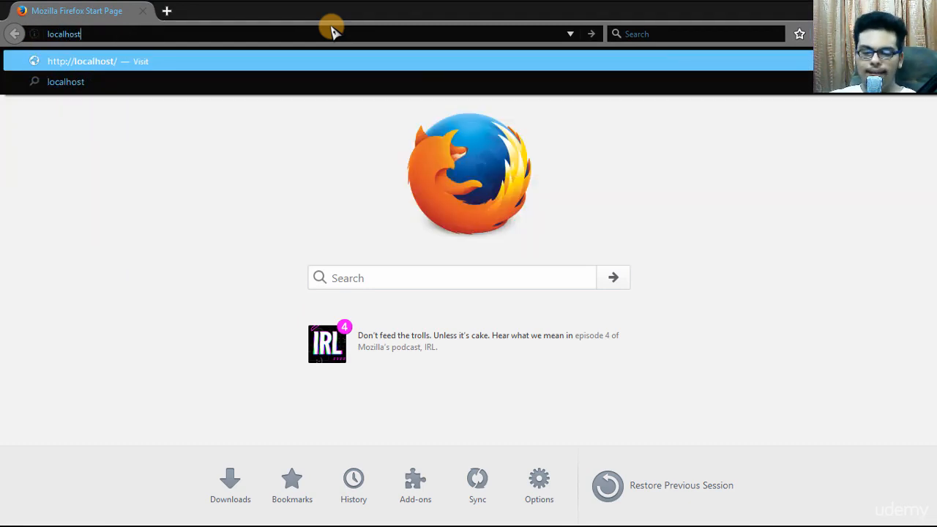
pyautogui.write(':')
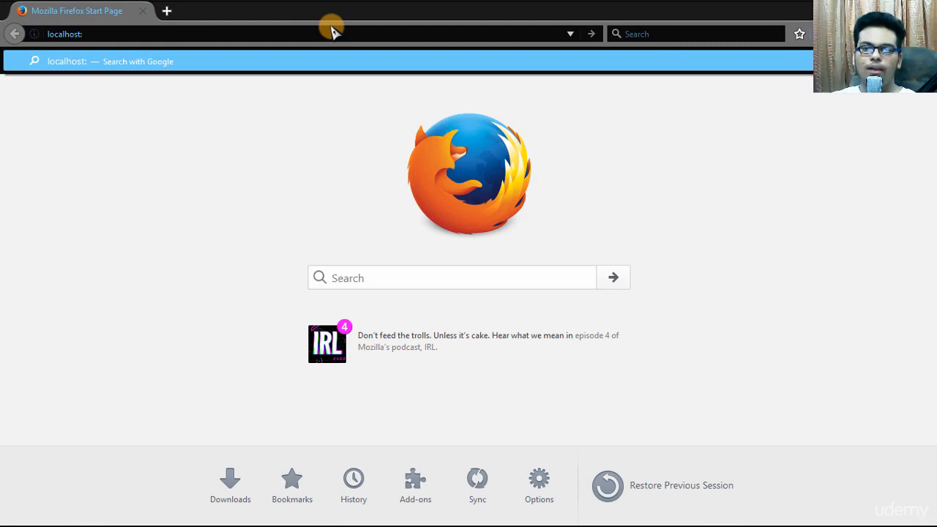
pyautogui.press('BackSpace')
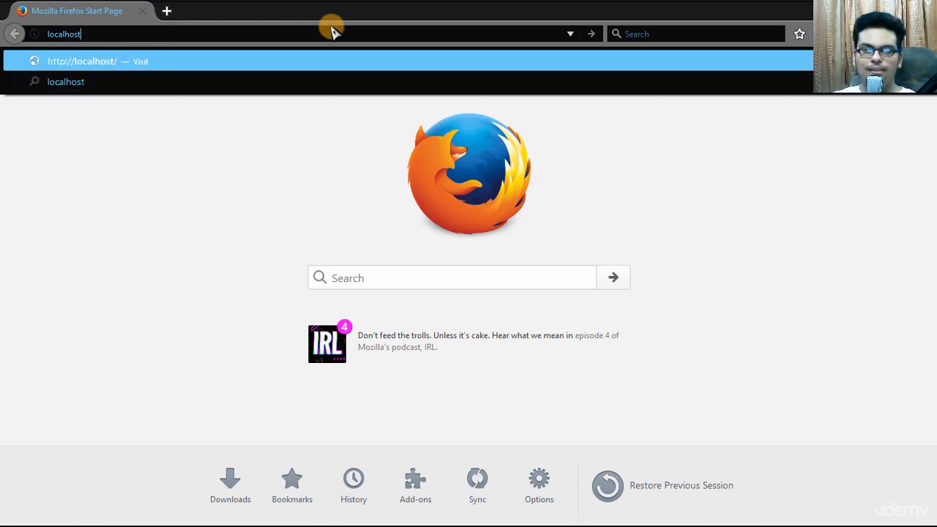
pyautogui.write('/')
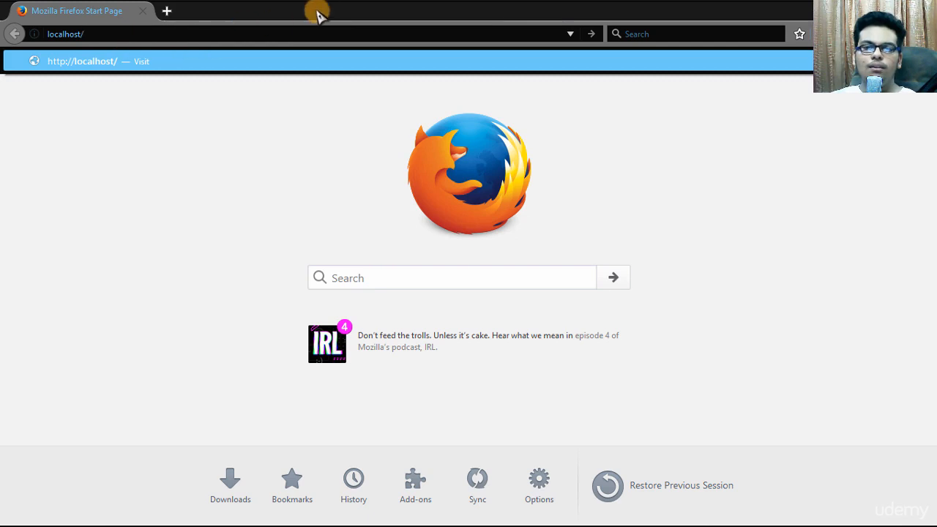
# Extend the address to localhost/harekrishnainvestmentolutions.in without loading it and dismiss the address suggestions.
pyautogui.click(113, 37)
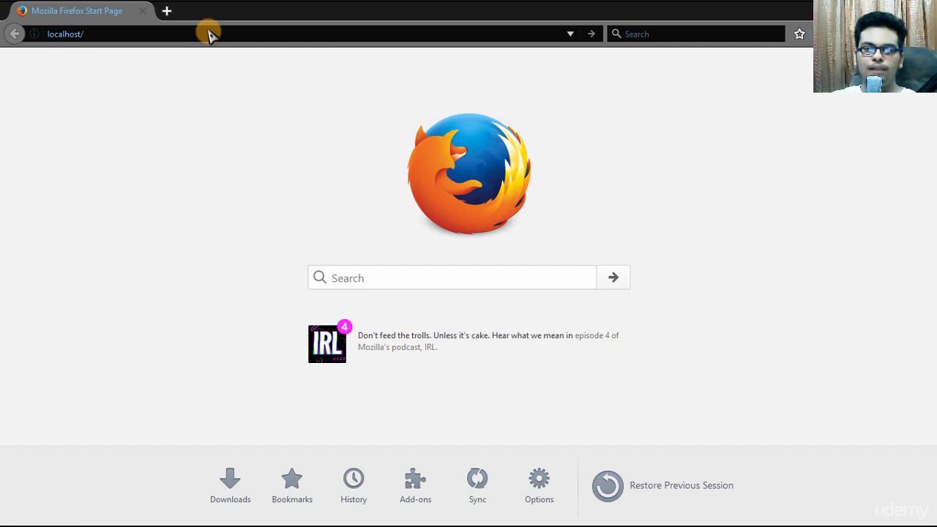
pyautogui.write('ha')
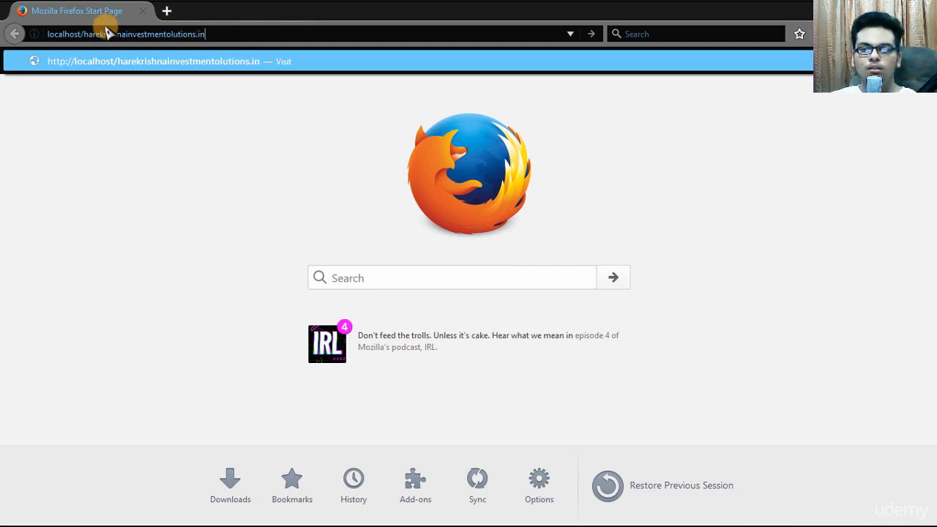
pyautogui.press('Escape')
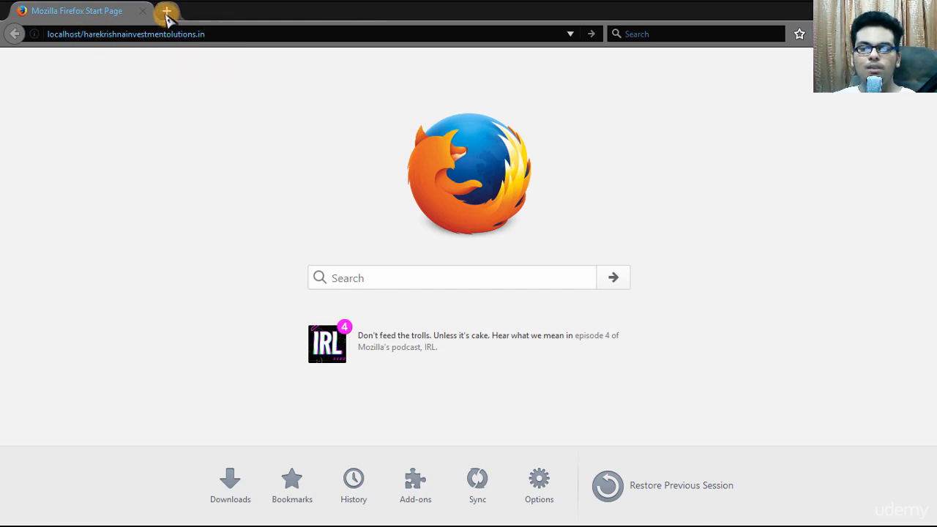
pyautogui.moveTo(491, 3); pyautogui.dragTo(491, 81)
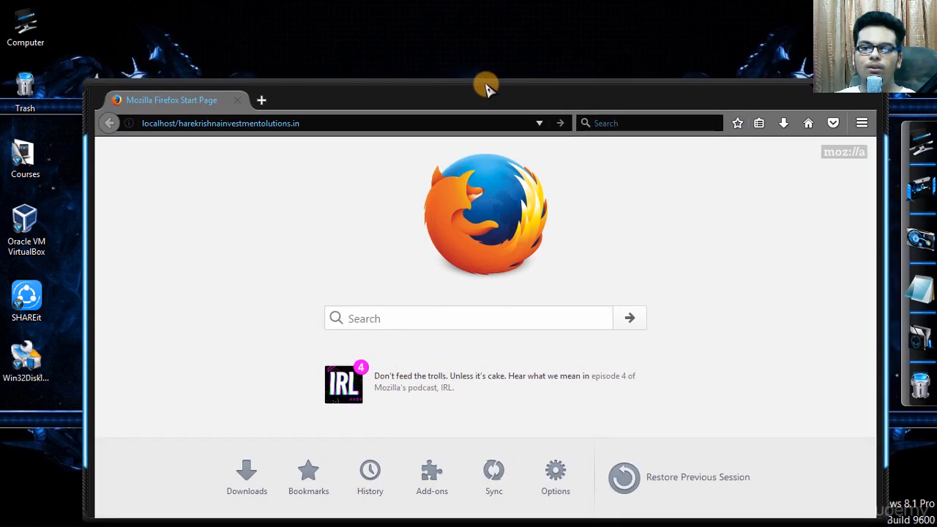
pyautogui.doubleClick(429, 100)
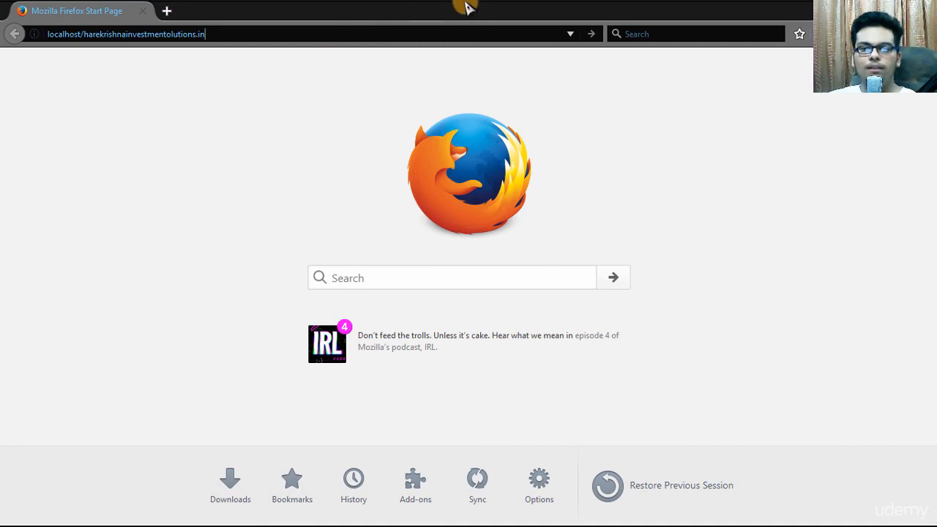
# Restore the Firefox window to a smaller size and arrange it beside the XAMPP download window to check the download progress.
pyautogui.moveTo(467, 8); pyautogui.dragTo(437, 294)
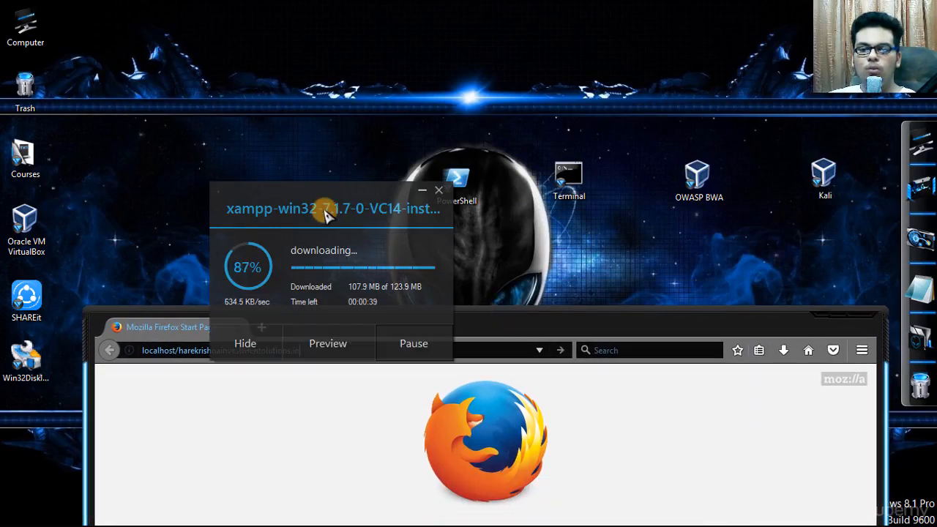
pyautogui.moveTo(324, 210); pyautogui.dragTo(212, 61)
pyautogui.moveTo(486, 318); pyautogui.dragTo(487, 105)
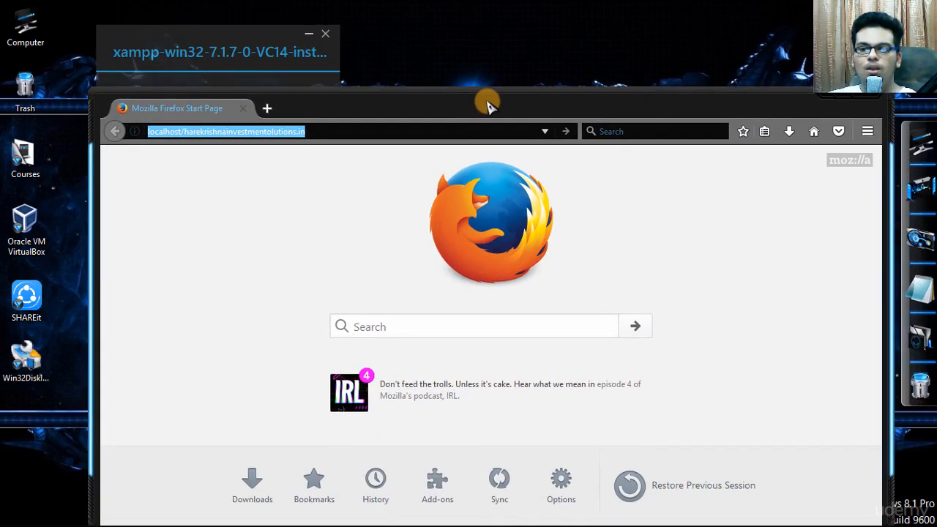
pyautogui.click(435, 84)
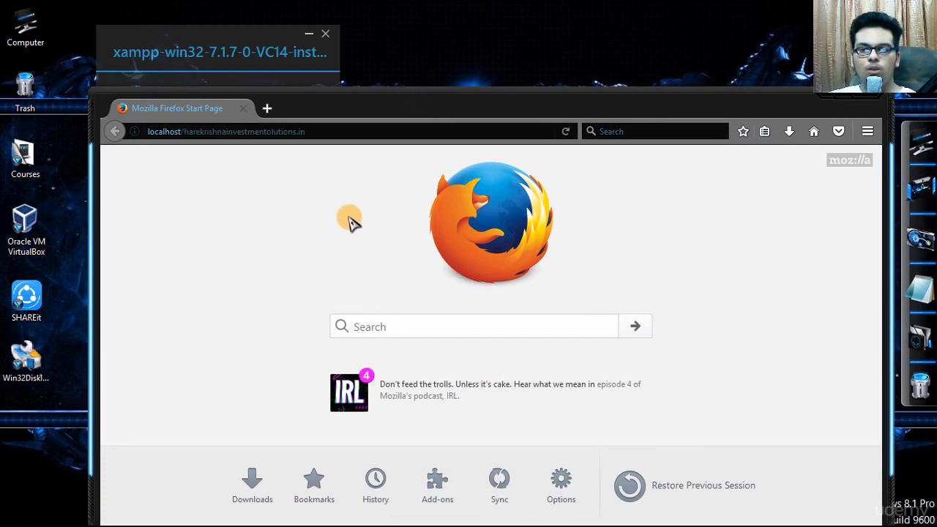
pyautogui.click(196, 51)
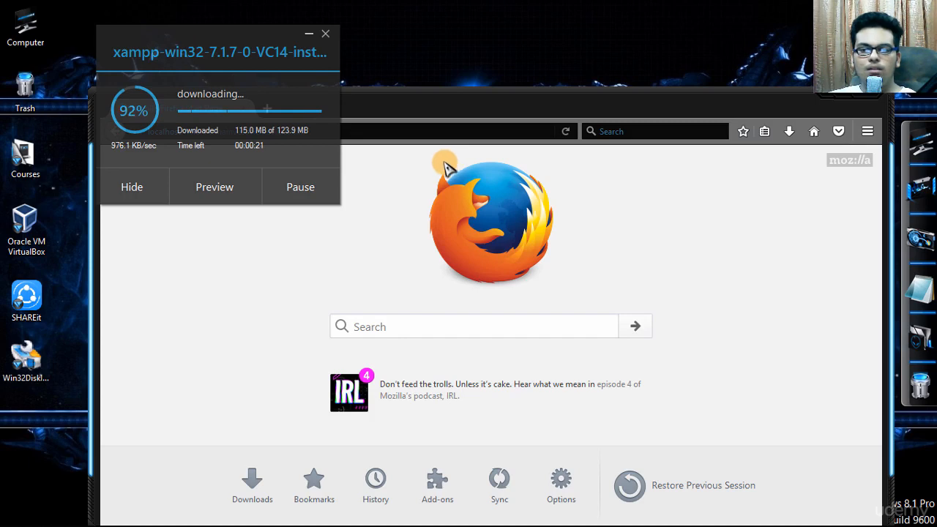
pyautogui.moveTo(477, 104); pyautogui.dragTo(548, 66)
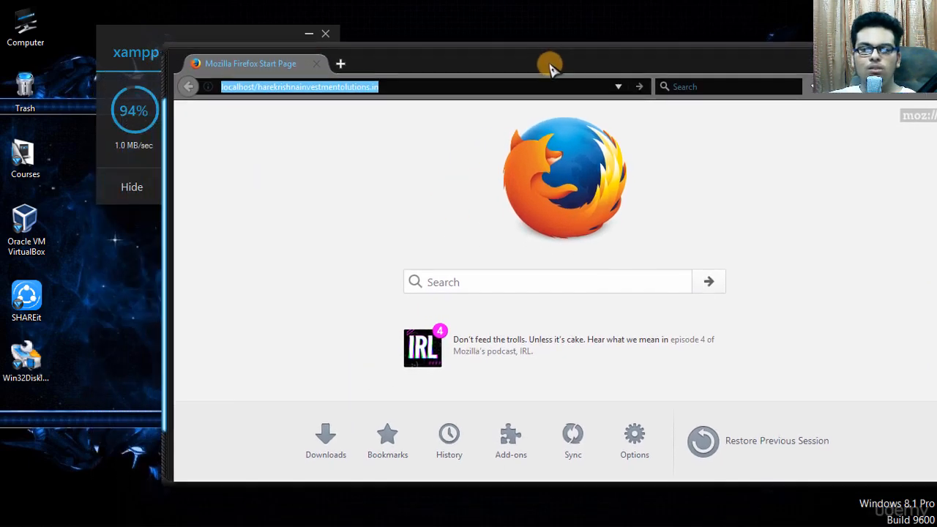
pyautogui.click(128, 108)
# Open the XDM download manager, resume the stopped wordpress-4.8.1.zip download, and close the manager's main window.
pyautogui.moveTo(848, 517)
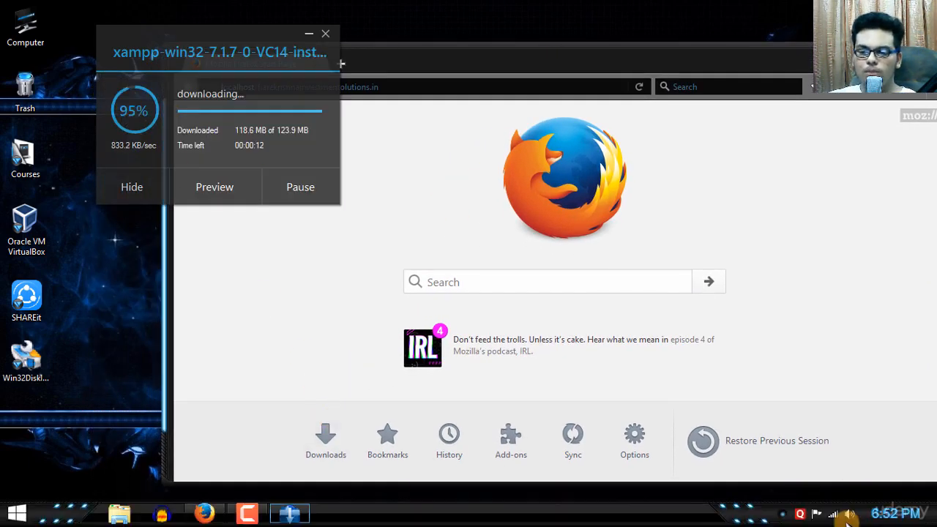
pyautogui.click(782, 514)
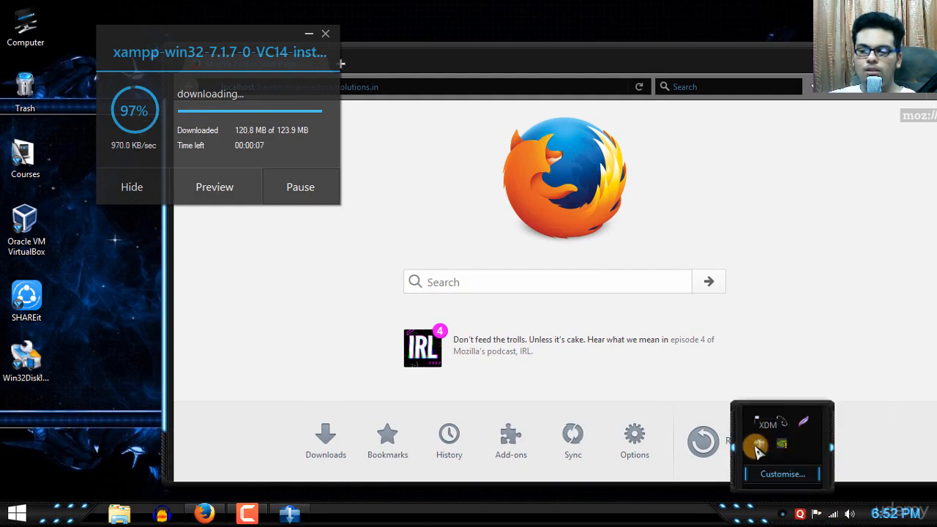
pyautogui.click(756, 446)
pyautogui.click(208, 113)
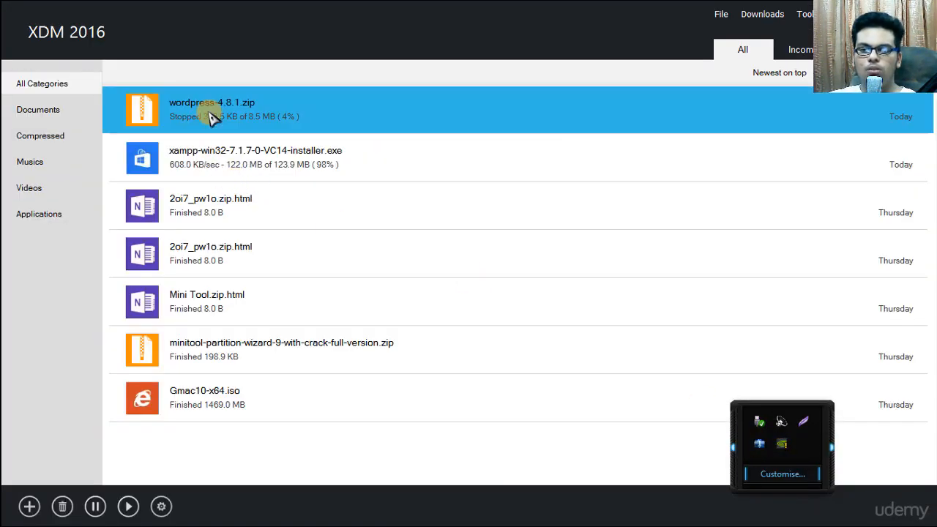
pyautogui.rightClick(721, 115)
pyautogui.click(787, 214)
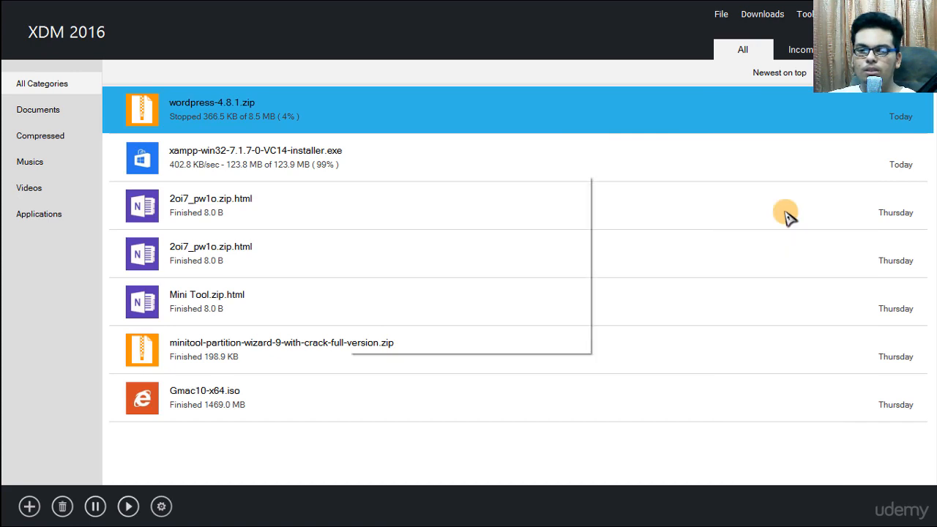
pyautogui.click(923, 10)
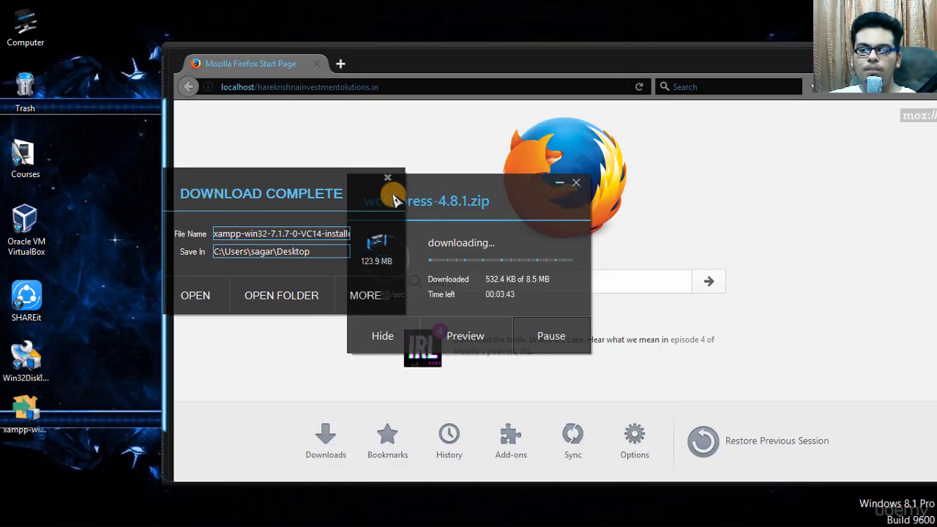
# Dismiss the XAMPP download-complete notice, locate the installer on the desktop, and close the Firefox window.
pyautogui.click(388, 182)
pyautogui.click(25, 413)
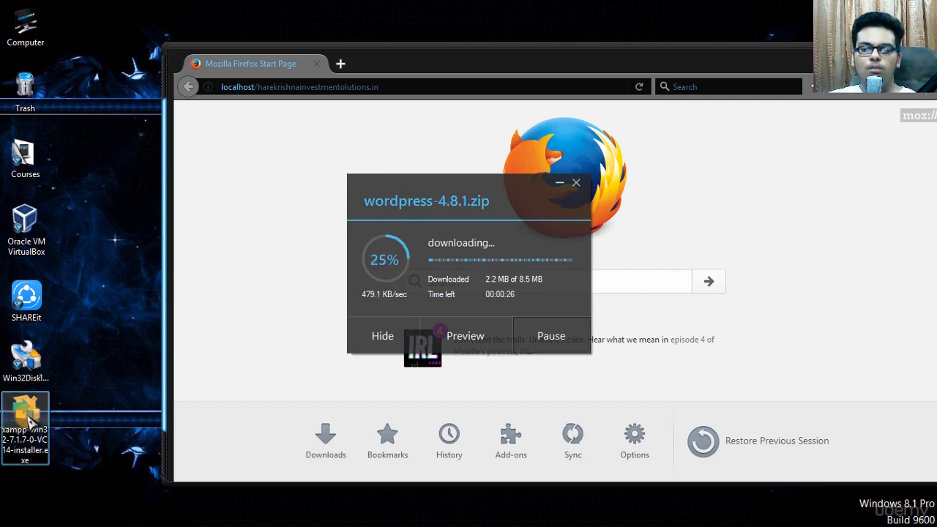
pyautogui.click(141, 355)
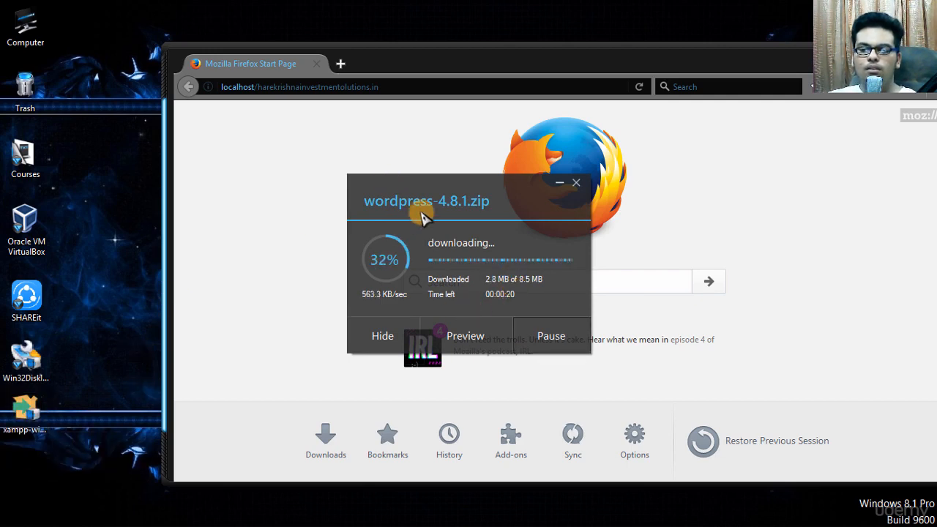
pyautogui.moveTo(815, 69); pyautogui.dragTo(701, 83)
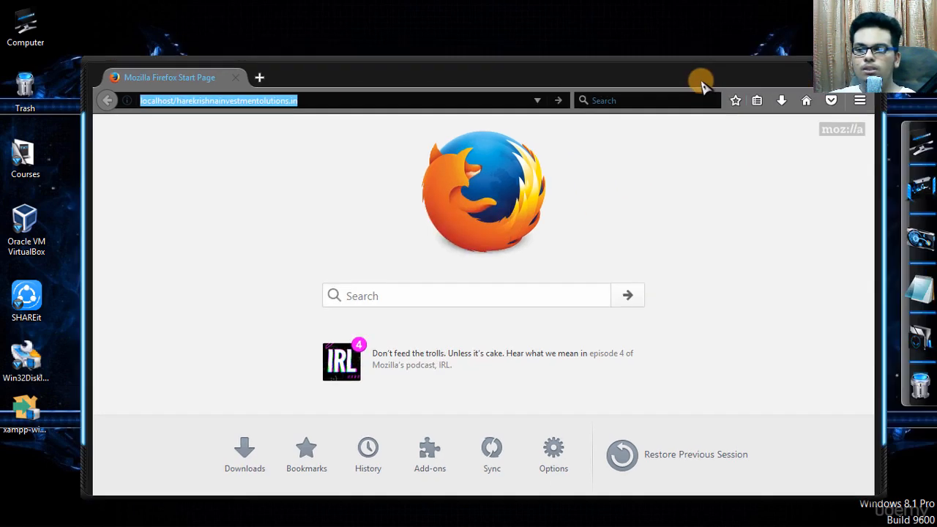
pyautogui.click(790, 65)
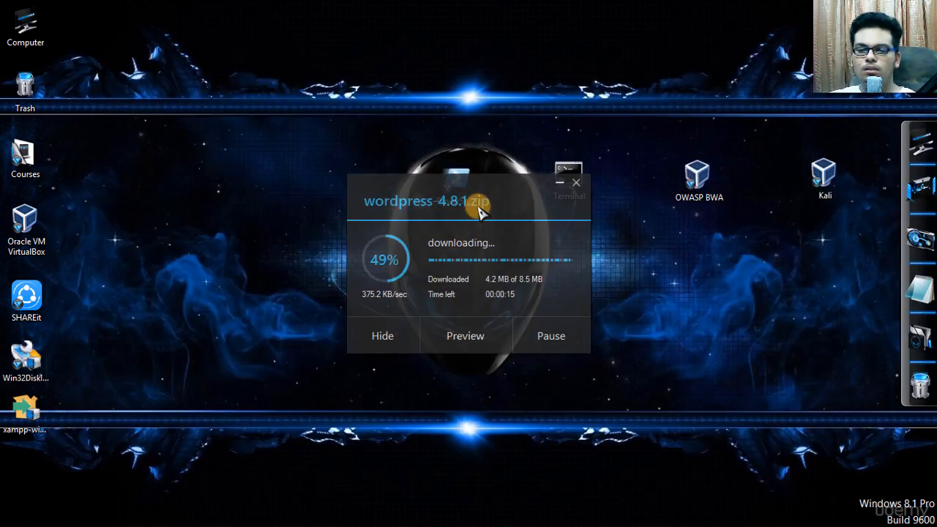
# Launch the XAMPP installer from the desktop and dismiss the WordPress download-complete notice.
pyautogui.moveTo(476, 203); pyautogui.dragTo(765, 245)
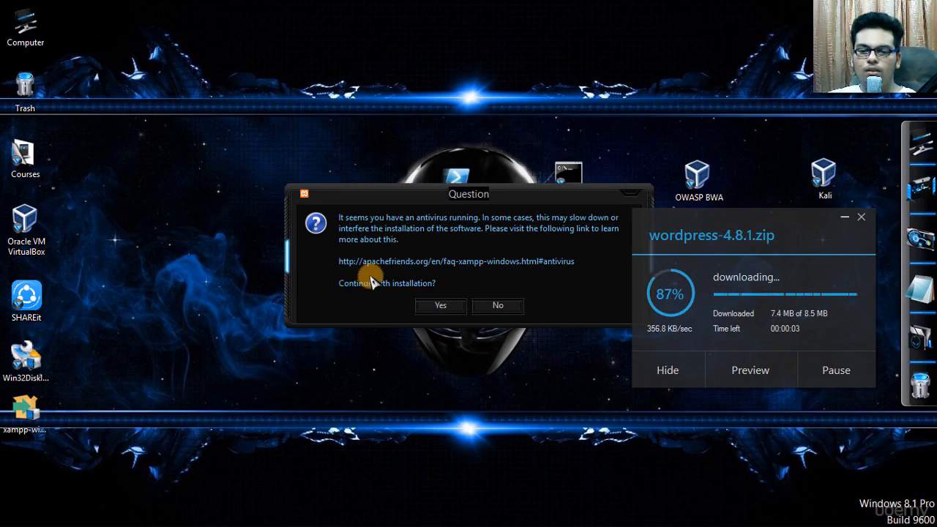
pyautogui.moveTo(444, 196); pyautogui.dragTo(369, 241)
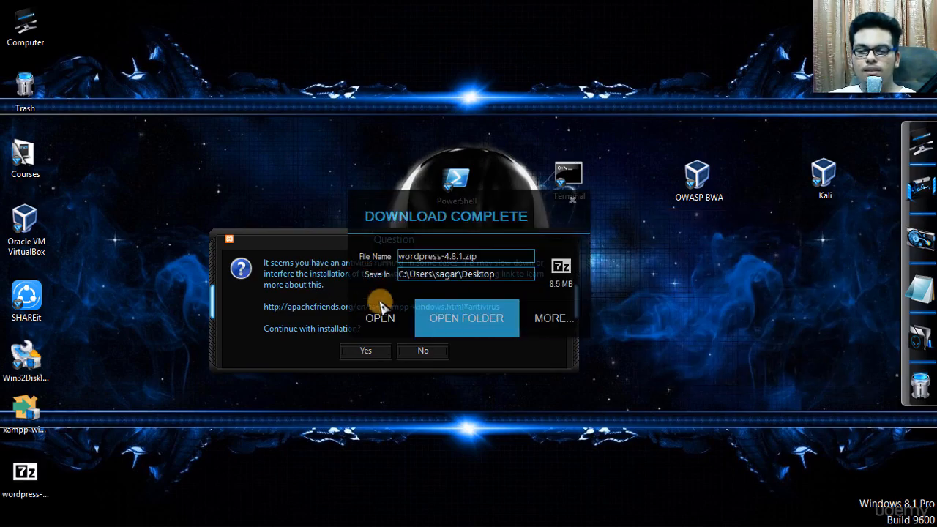
pyautogui.click(571, 201)
# Agree to continue the XAMPP installation despite the running antivirus and acknowledge the User Account Control warning.
pyautogui.moveTo(418, 244); pyautogui.dragTo(341, 207)
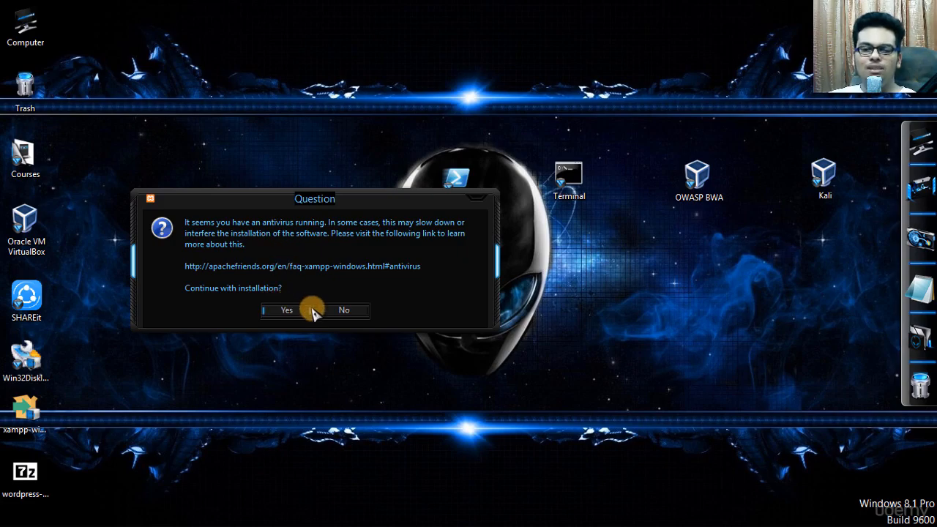
pyautogui.moveTo(326, 198); pyautogui.dragTo(357, 186)
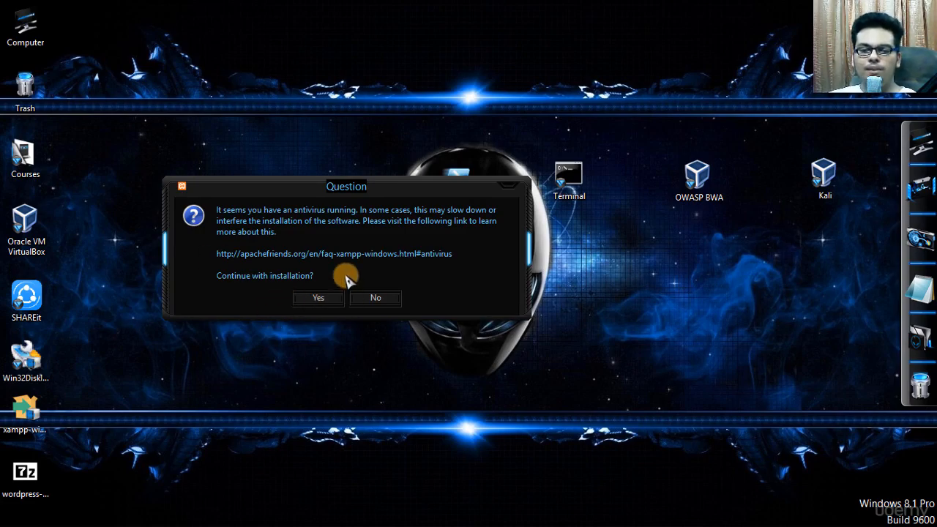
pyautogui.moveTo(327, 193); pyautogui.dragTo(453, 232)
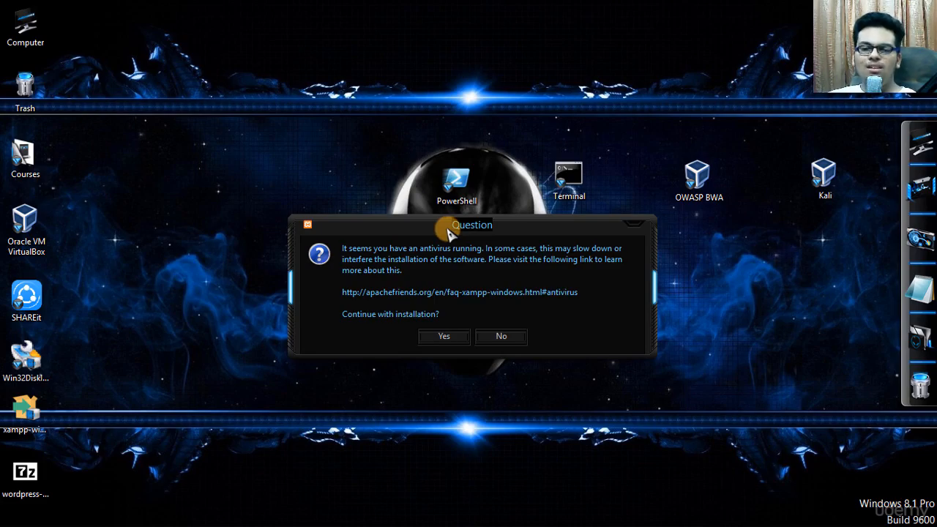
pyautogui.click(445, 335)
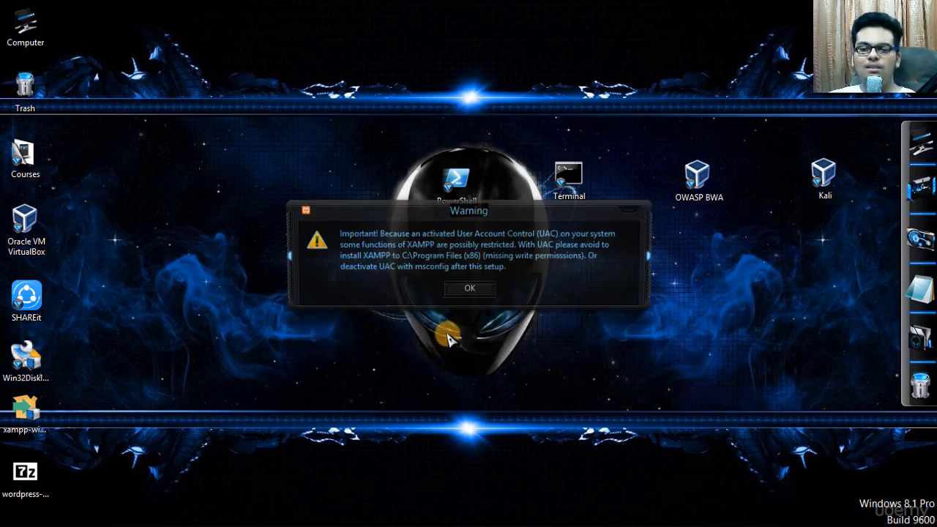
pyautogui.click(470, 289)
# Install XAMPP with all default components into C:\xampp and close the Bitnami page that opens in the browser.
pyautogui.click(551, 406)
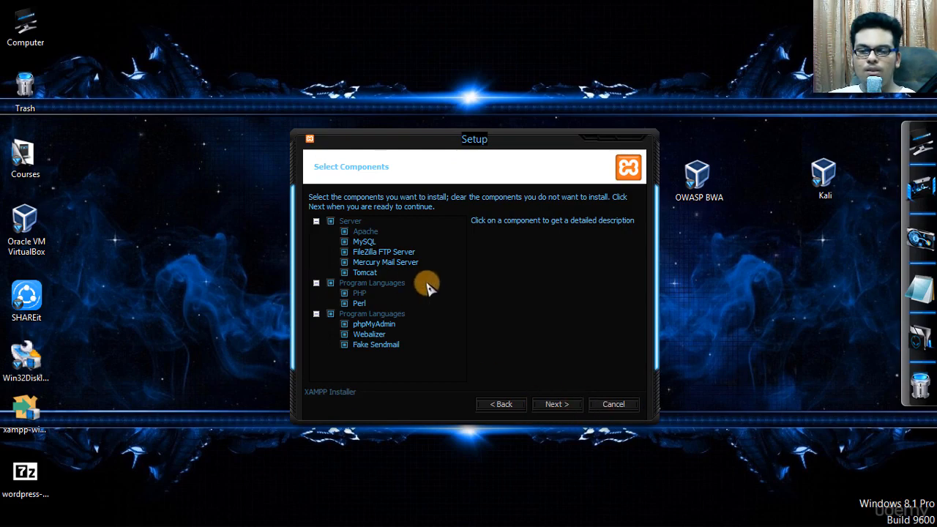
pyautogui.click(556, 405)
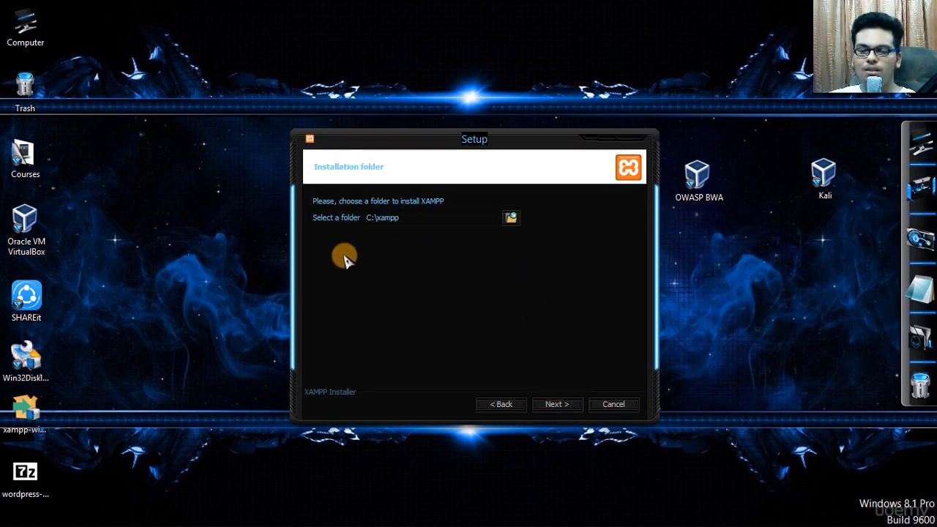
pyautogui.click(557, 405)
pyautogui.click(557, 405)
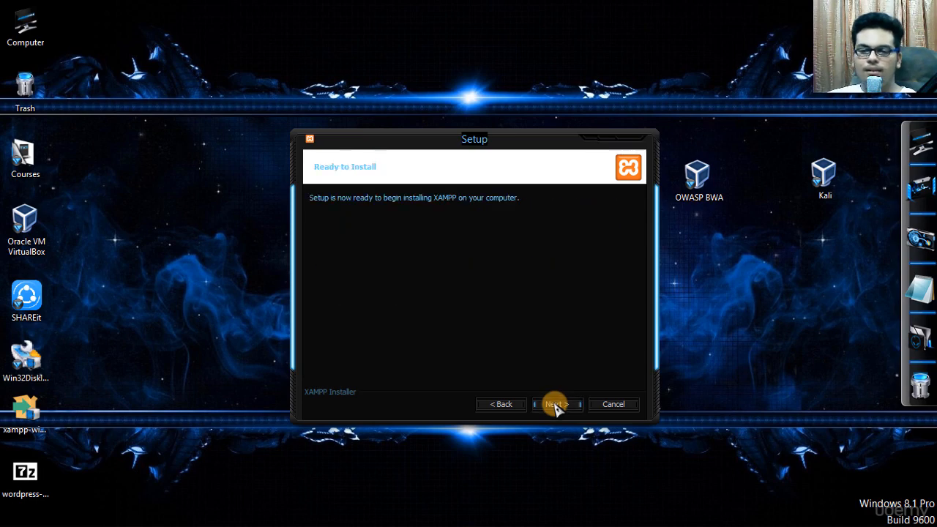
pyautogui.click(557, 405)
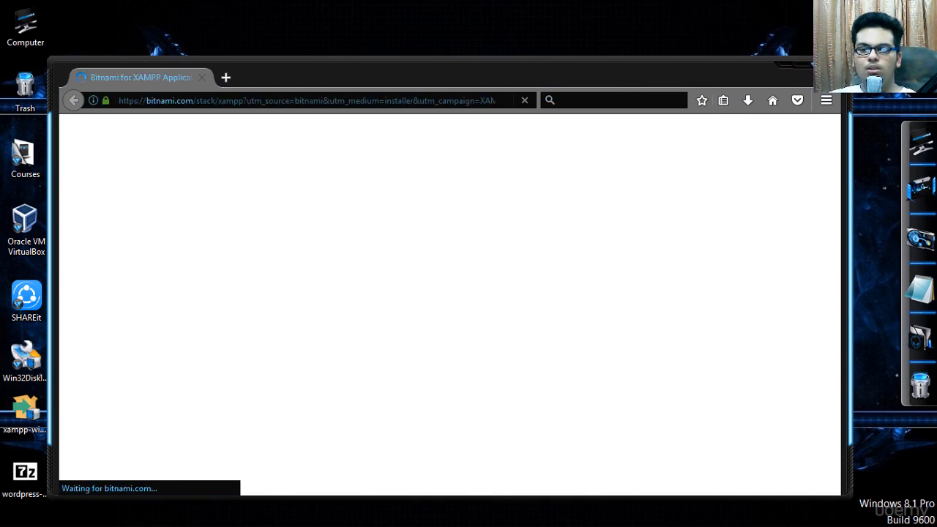
pyautogui.hotkey('alt', 'F4')
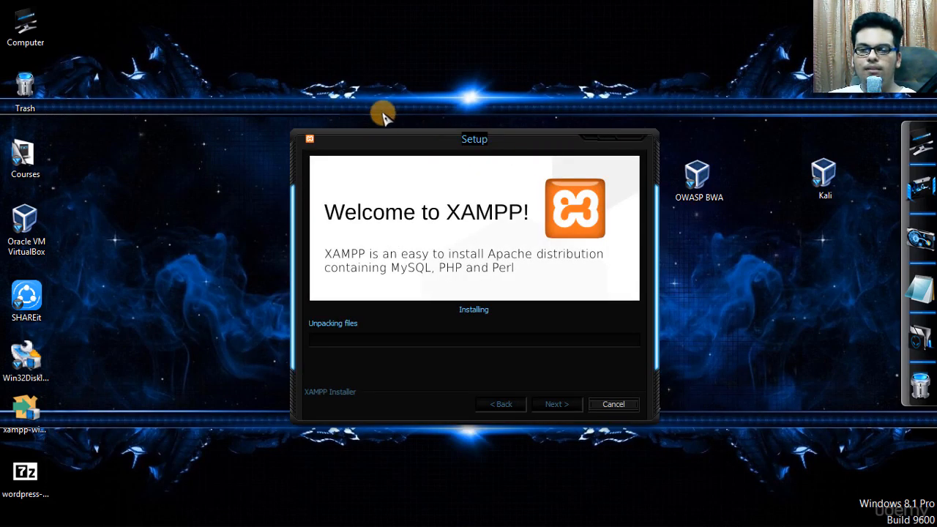
# Move the XAMPP Setup window aside and place the wordpress-4.8.1.zip icon in a free spot on the desktop.
pyautogui.moveTo(379, 136); pyautogui.dragTo(302, 68)
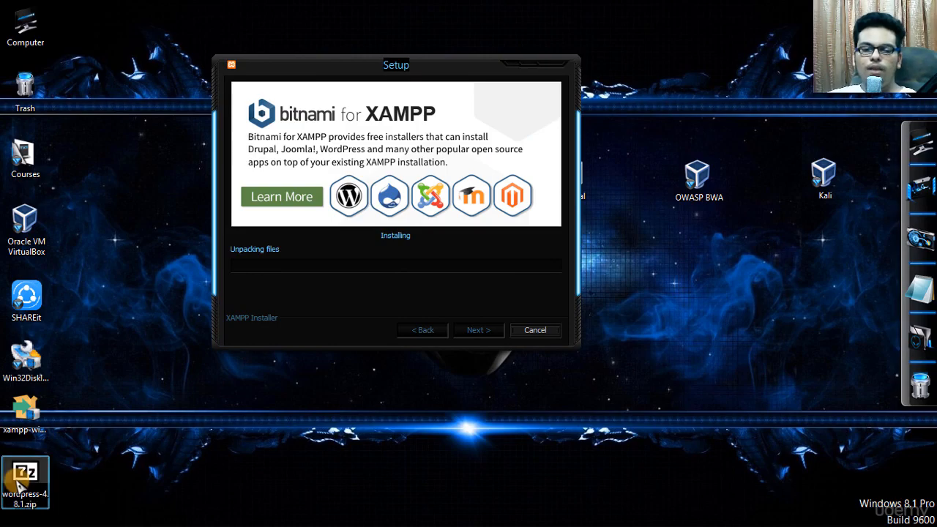
pyautogui.moveTo(25, 479); pyautogui.dragTo(82, 249)
pyautogui.click(95, 207)
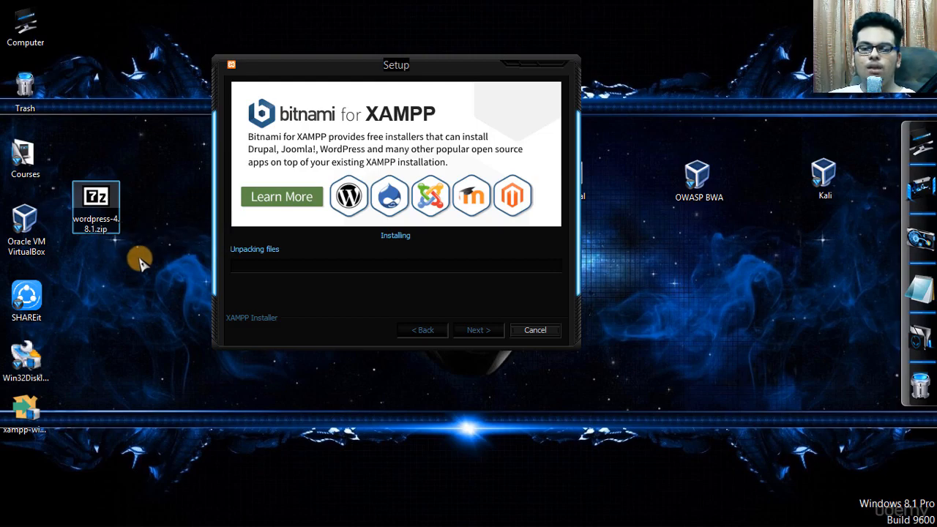
# Open wordpress-4.8.1.zip in 7-Zip and extract its wordpress folder to the desktop.
pyautogui.doubleClick(106, 207)
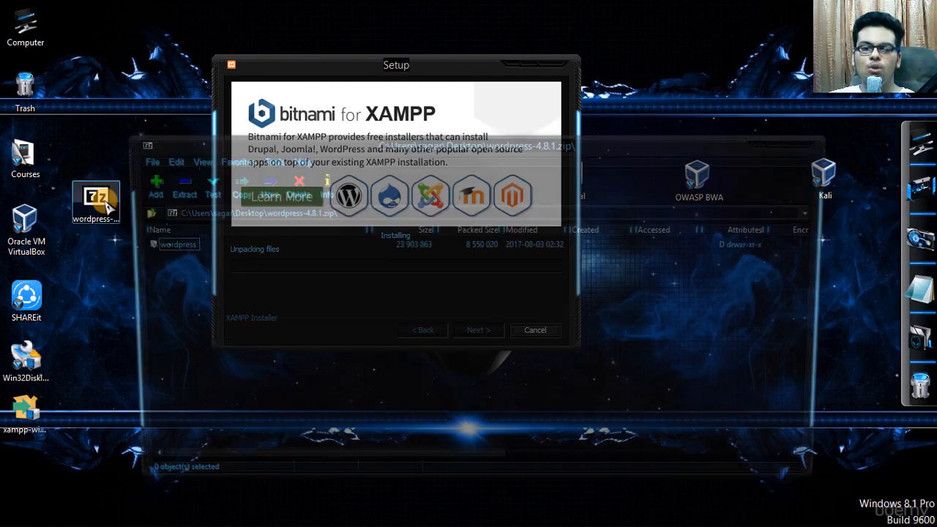
pyautogui.click(167, 245)
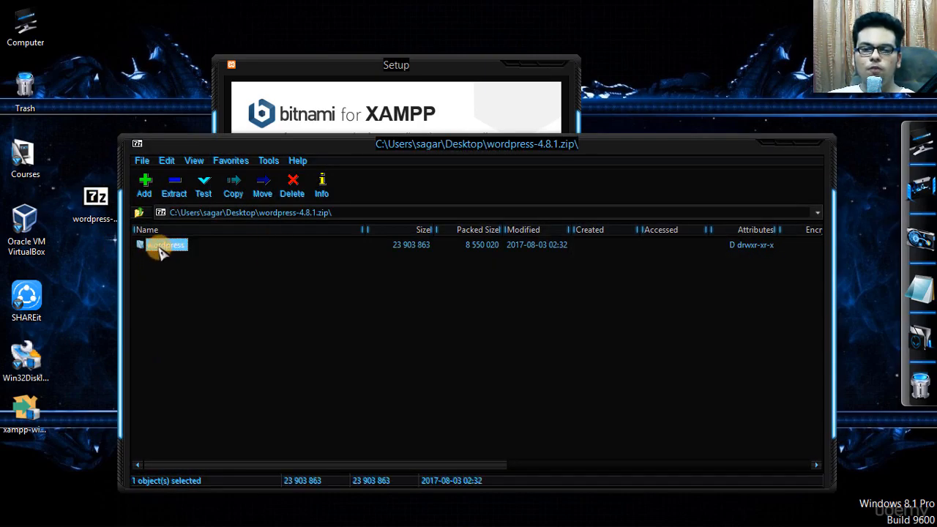
pyautogui.moveTo(93, 267); pyautogui.dragTo(93, 268)
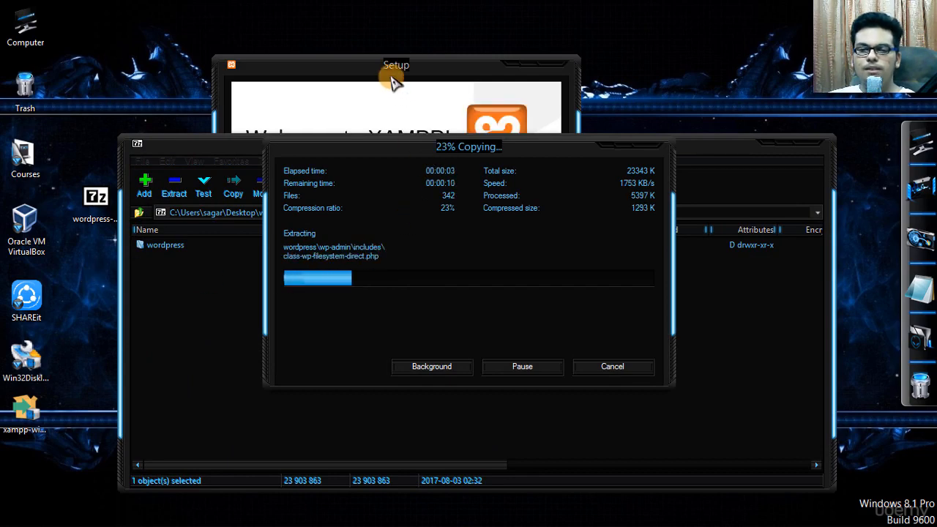
# Check the progress of the XAMPP installation and the WordPress extraction, and close the 7-Zip archive window.
pyautogui.click(422, 84)
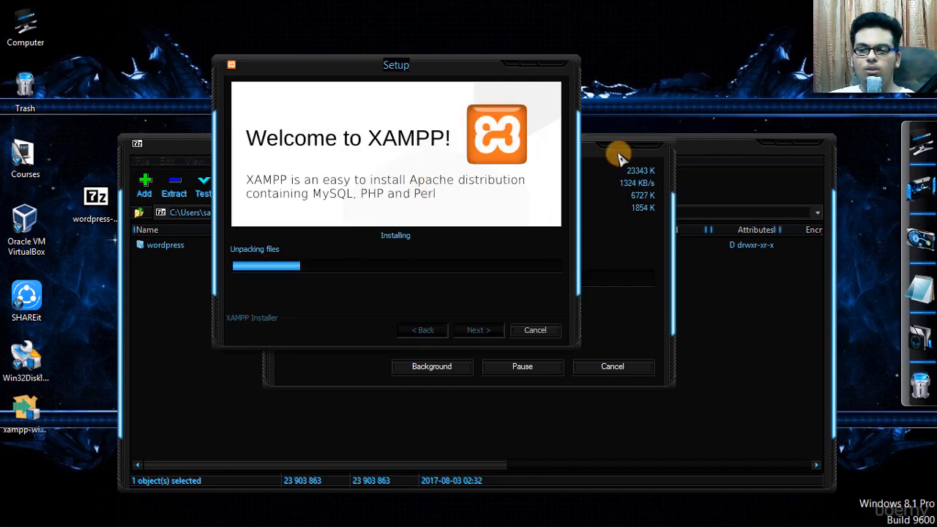
pyautogui.click(617, 153)
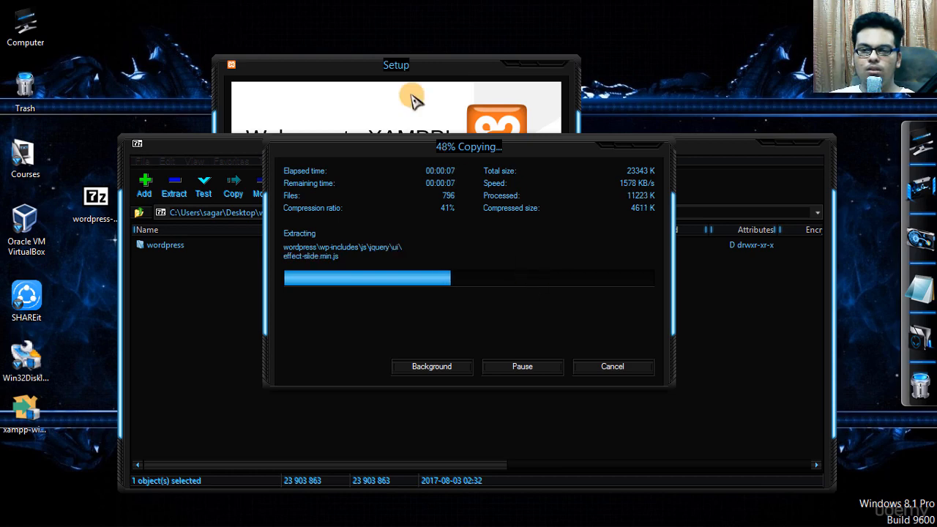
pyautogui.click(366, 67)
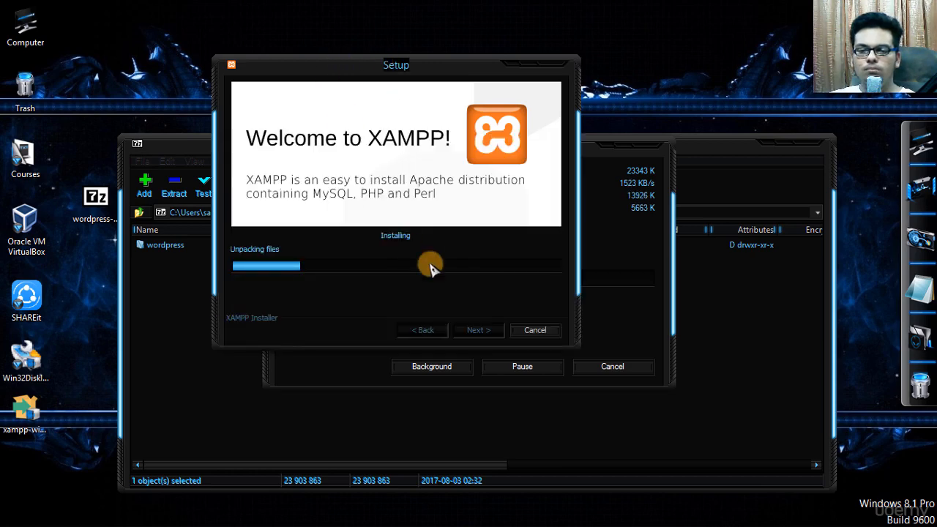
pyautogui.click(601, 255)
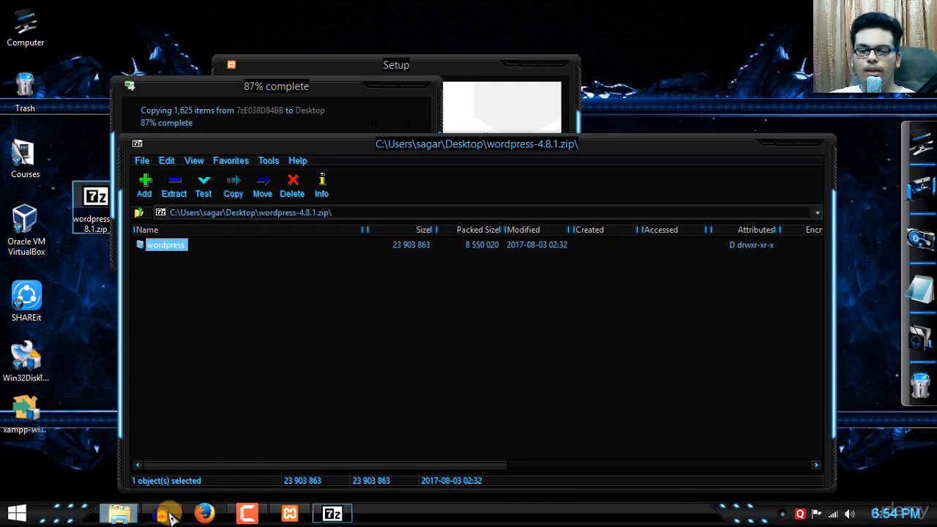
pyautogui.click(814, 143)
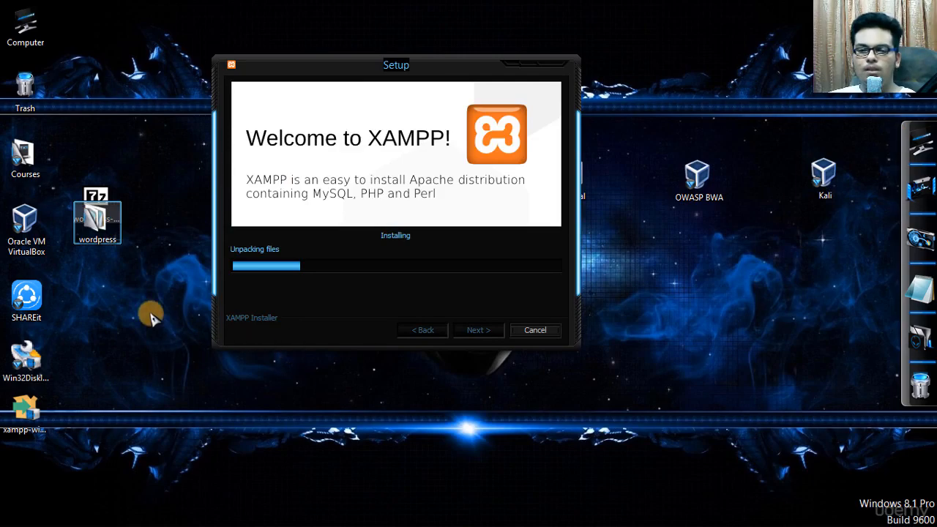
# Move the wordpress-4.8.1.zip icon off the extracted wordpress folder to a free spot on the desktop.
pyautogui.click(110, 229)
pyautogui.moveTo(110, 229); pyautogui.dragTo(172, 106)
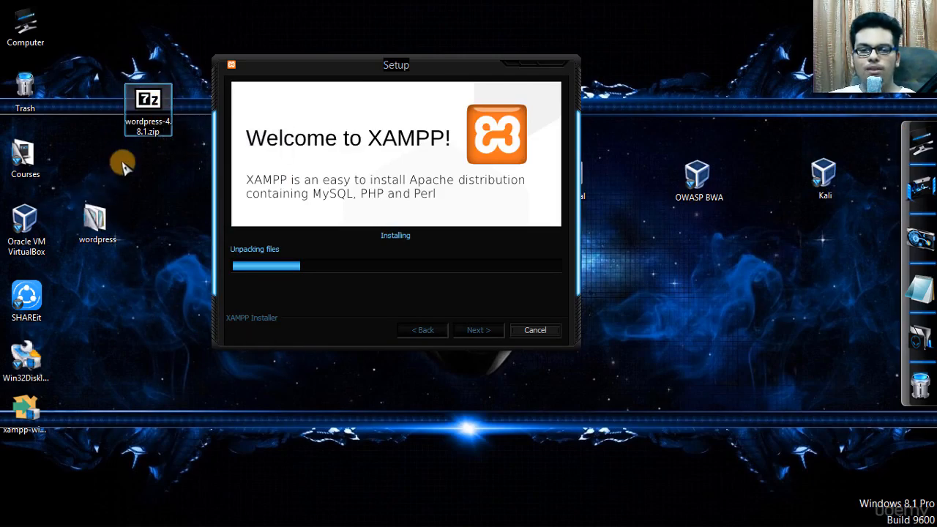
# Open the extracted wordpress folder in a maximized window, examine its files and subfolders, and close it.
pyautogui.click(80, 227)
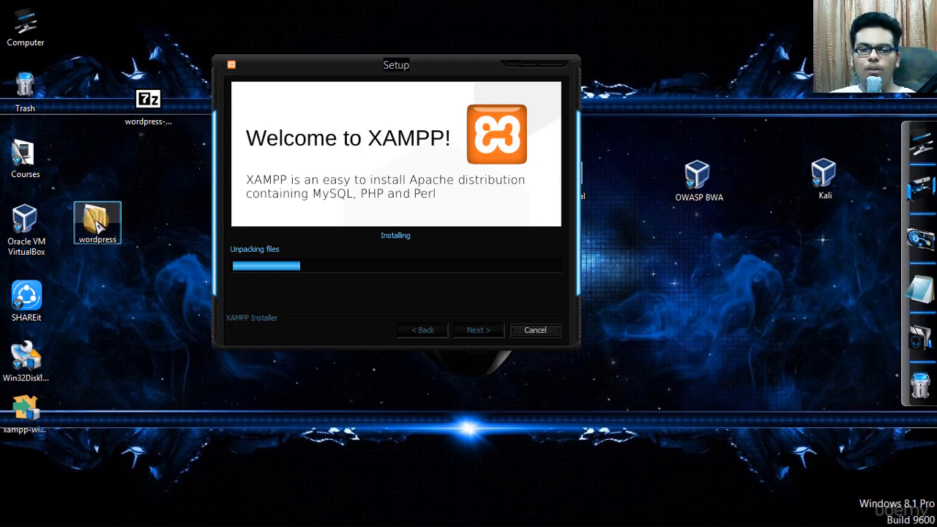
pyautogui.doubleClick(96, 223)
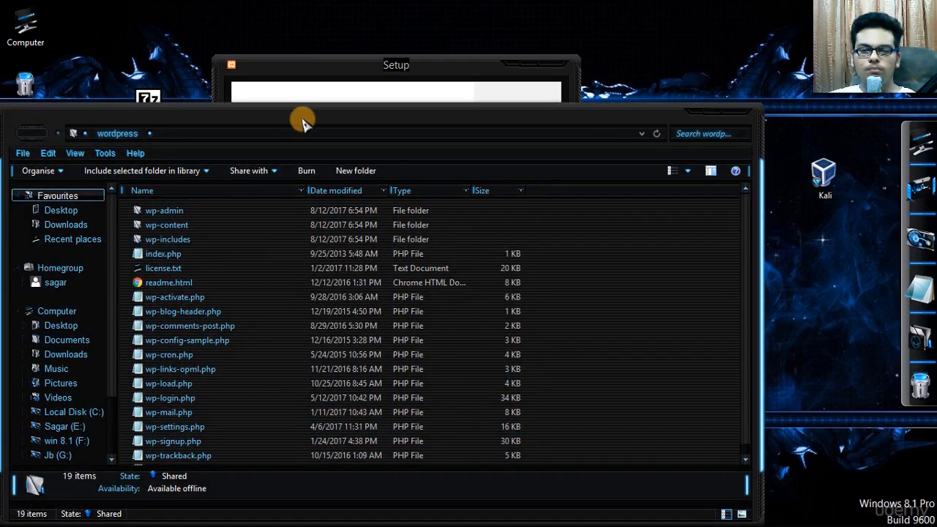
pyautogui.doubleClick(303, 121)
pyautogui.moveTo(278, 427); pyautogui.dragTo(181, 82)
pyautogui.click(310, 420)
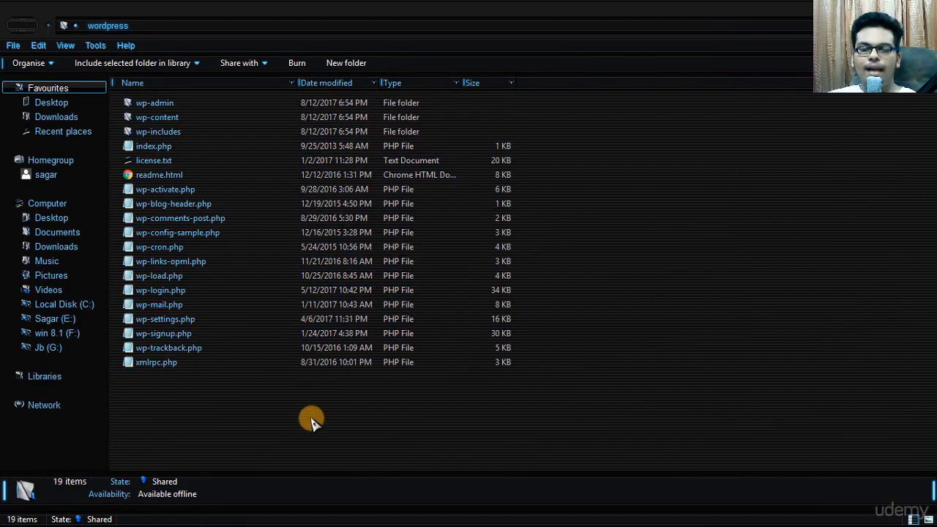
pyautogui.moveTo(303, 435); pyautogui.dragTo(198, 103)
pyautogui.click(198, 103)
pyautogui.moveTo(591, 16); pyautogui.dragTo(464, 139)
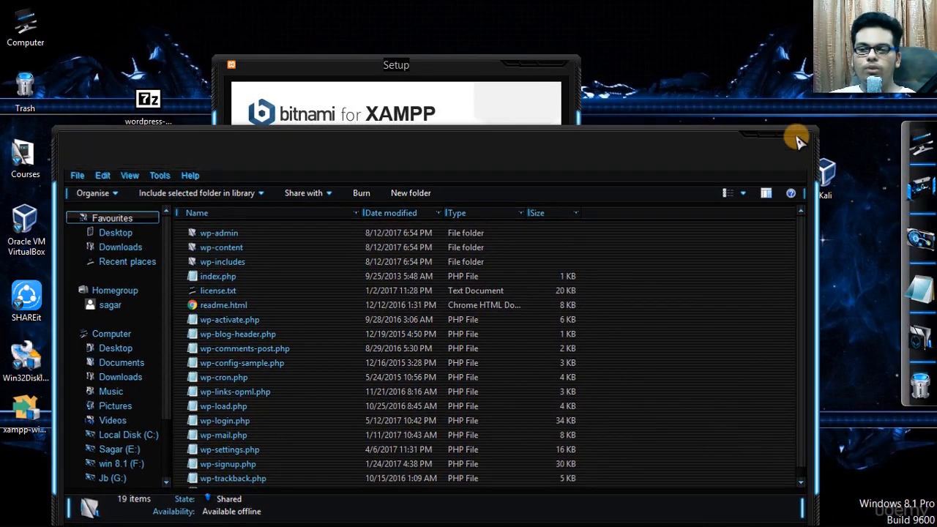
pyautogui.click(795, 136)
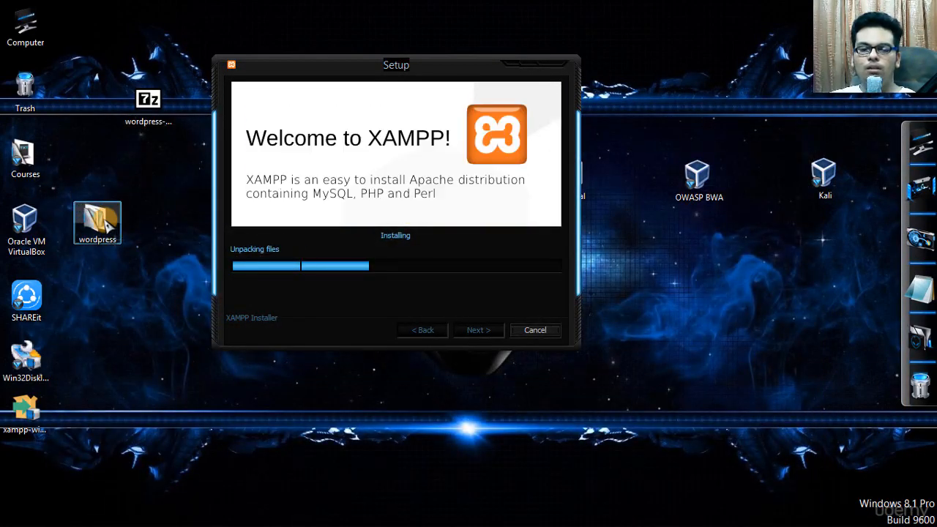
# Rename the extracted wordpress folder on the desktop to hare and shift its icon slightly.
pyautogui.rightClick(106, 221)
pyautogui.click(159, 467)
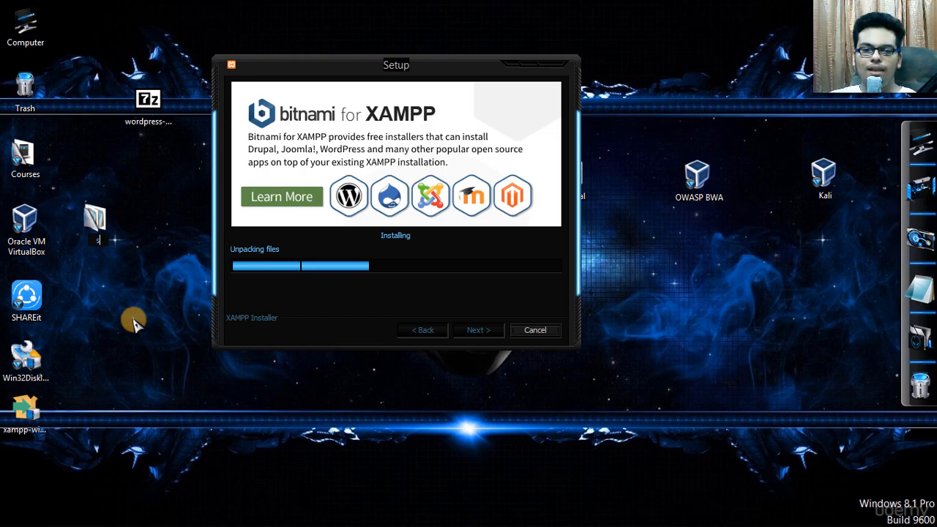
pyautogui.write('arekrishna')
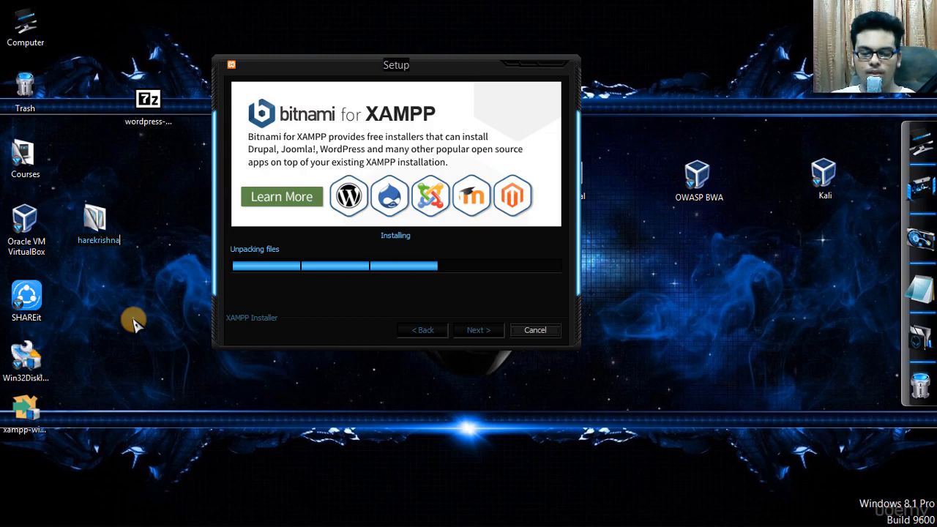
pyautogui.write('investmen')
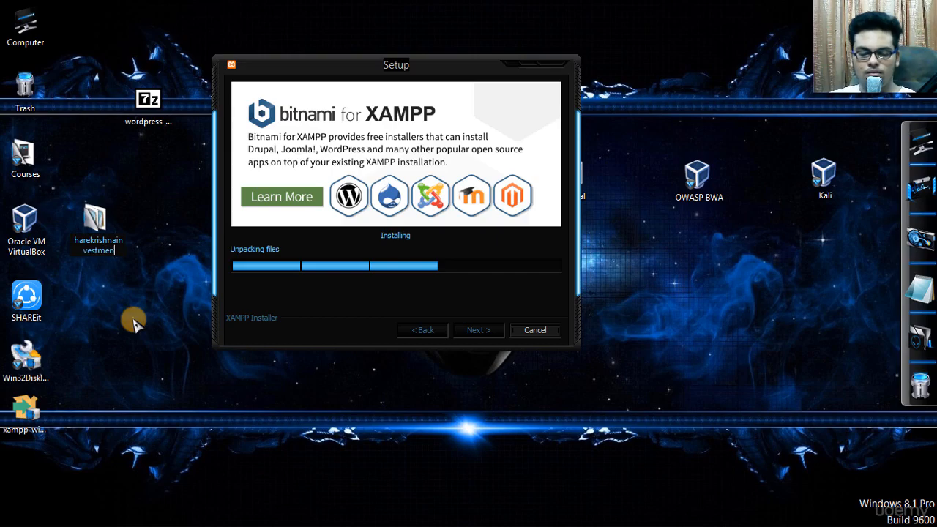
pyautogui.write('tsolutions.in')
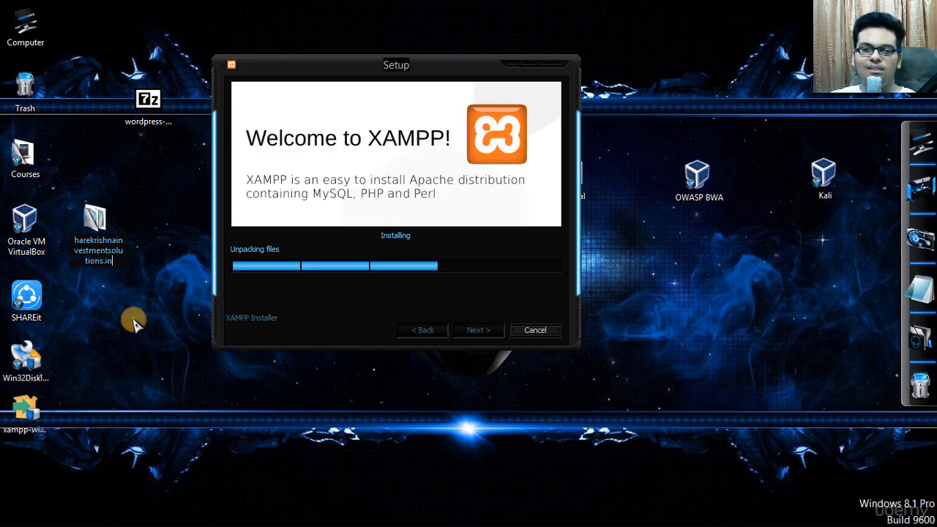
pyautogui.press('BackSpace')
pyautogui.press('BackSpace')
pyautogui.press('BackSpace')
pyautogui.press('BackSpace')
pyautogui.press('BackSpace')
pyautogui.press('BackSpace')
pyautogui.press('BackSpace')
pyautogui.press('BackSpace')
pyautogui.press('BackSpace')
pyautogui.press('BackSpace')
pyautogui.press('BackSpace')
pyautogui.press('BackSpace')
pyautogui.press('BackSpace')
pyautogui.press('BackSpace')
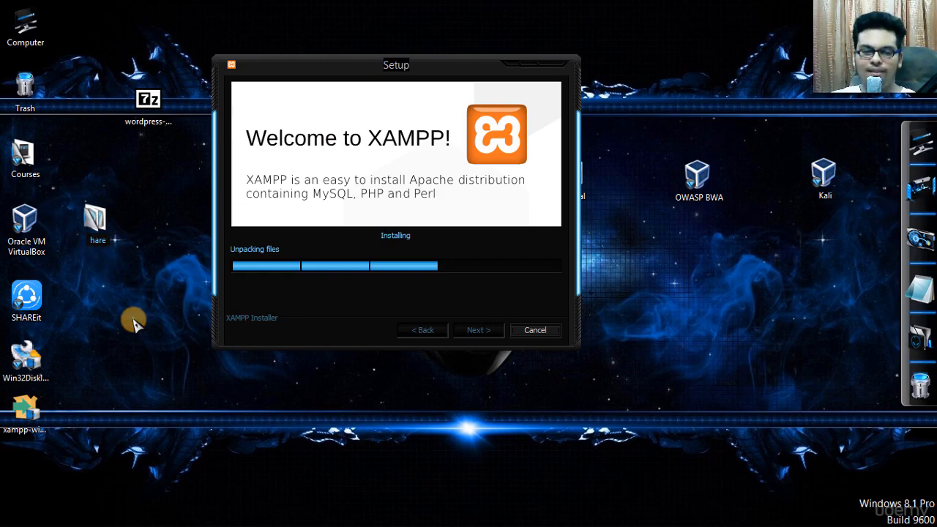
pyautogui.click(99, 232)
pyautogui.moveTo(98, 232); pyautogui.dragTo(118, 243)
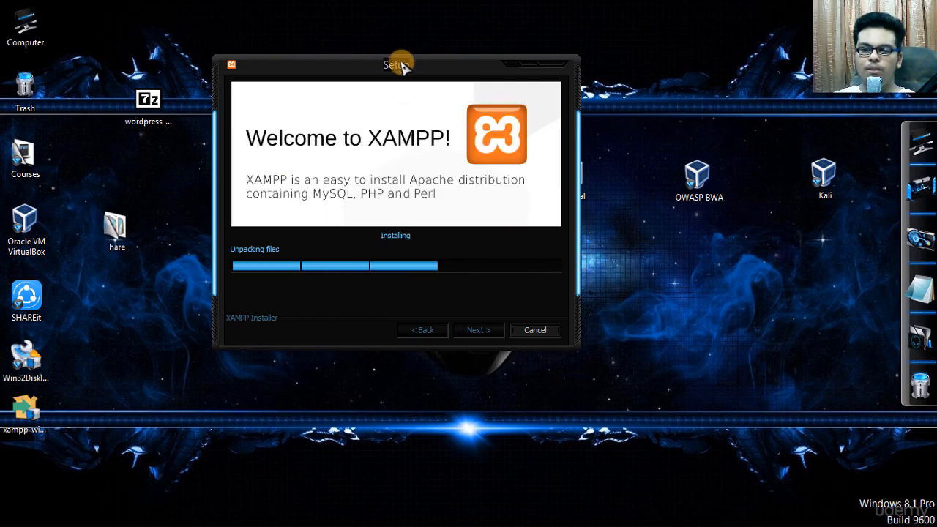
# Reposition the XAMPP Setup window during the installation and close the Apache HTTP Server error dialog.
pyautogui.moveTo(401, 65); pyautogui.dragTo(479, 77)
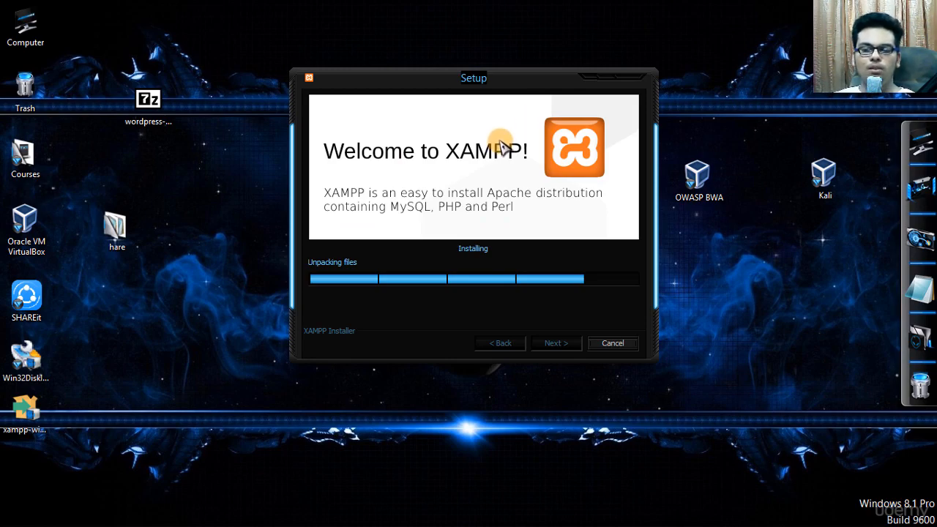
pyautogui.moveTo(456, 78); pyautogui.dragTo(408, 92)
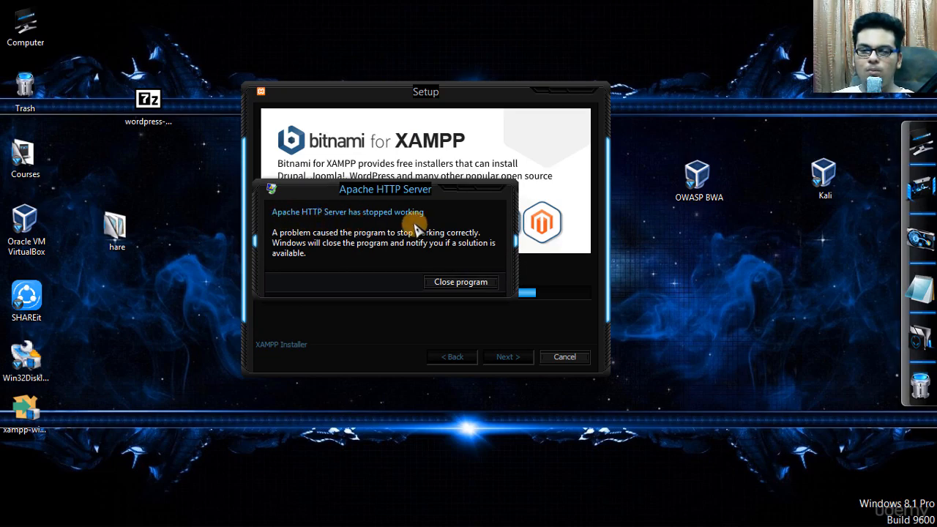
pyautogui.click(456, 284)
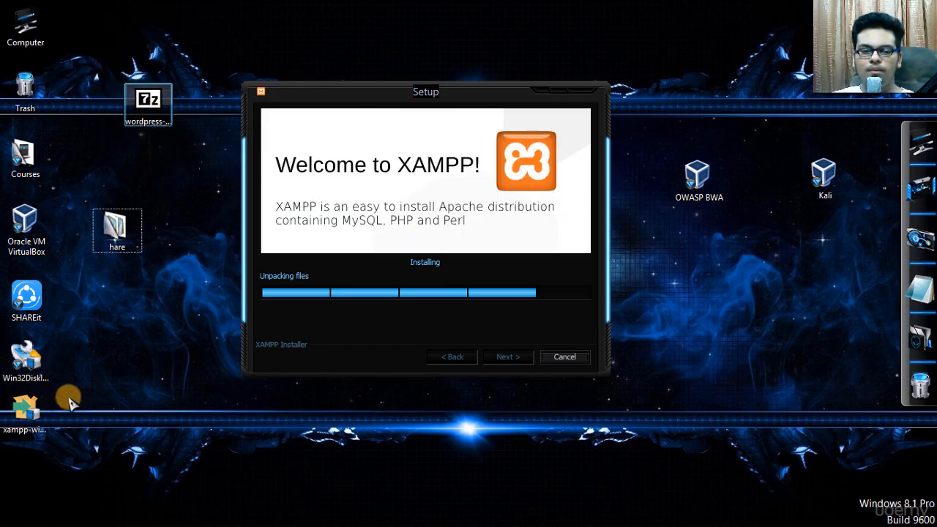
pyautogui.rightClick(19, 412)
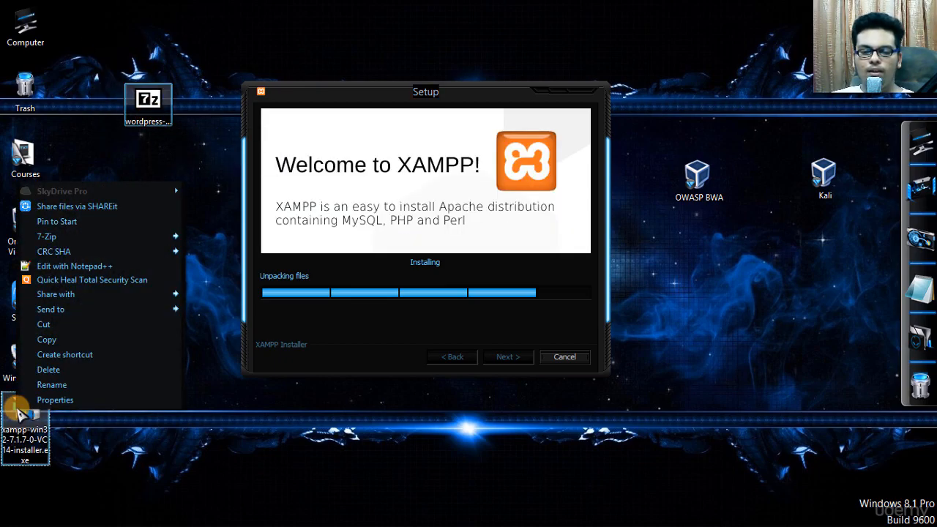
pyautogui.click(468, 284)
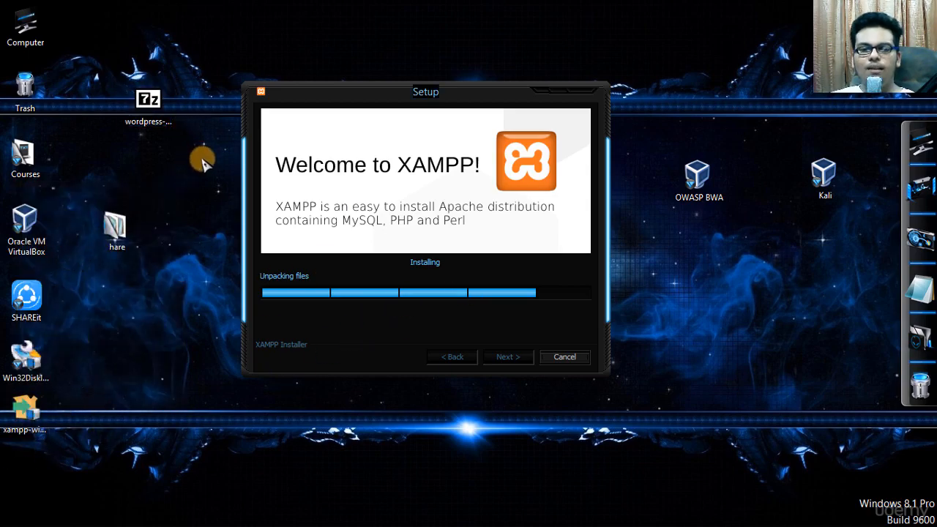
pyautogui.moveTo(204, 158); pyautogui.dragTo(123, 63)
pyautogui.moveTo(114, 393); pyautogui.dragTo(22, 426)
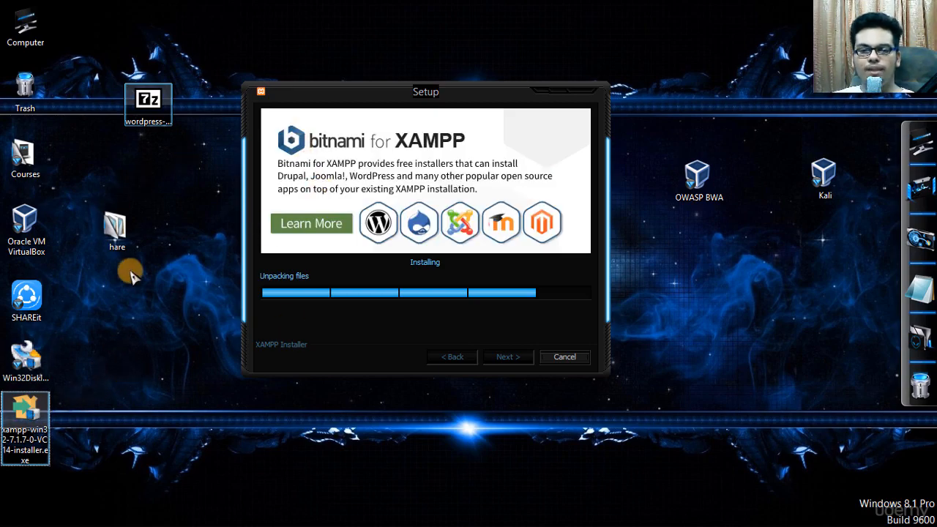
pyautogui.click(114, 229)
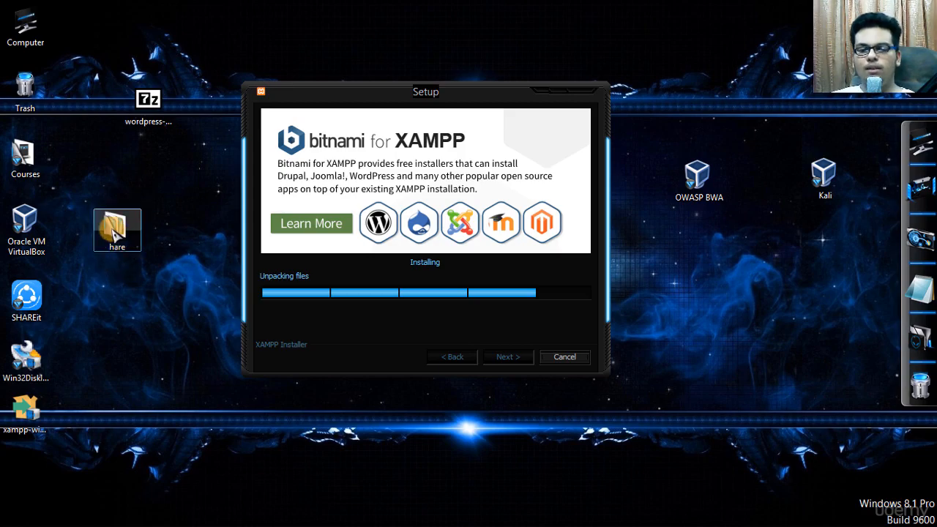
pyautogui.click(147, 103)
pyautogui.click(25, 408)
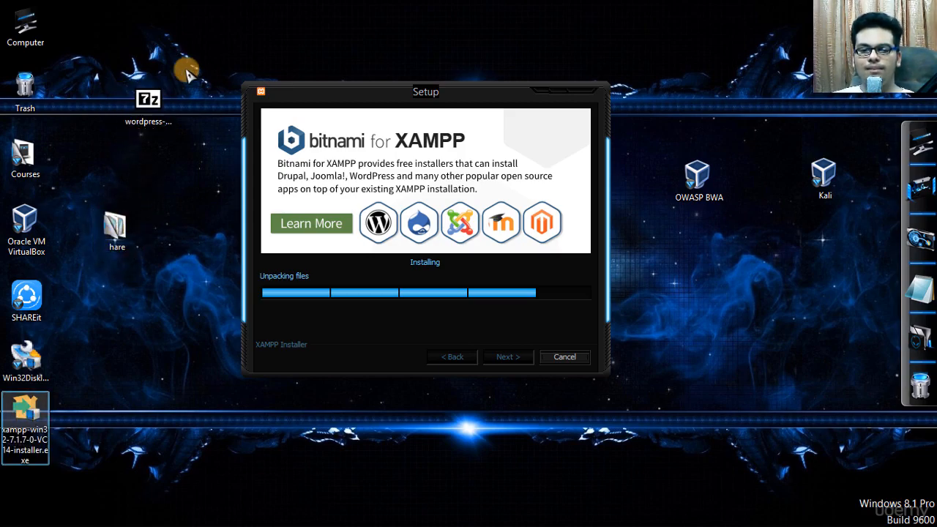
pyautogui.click(146, 110)
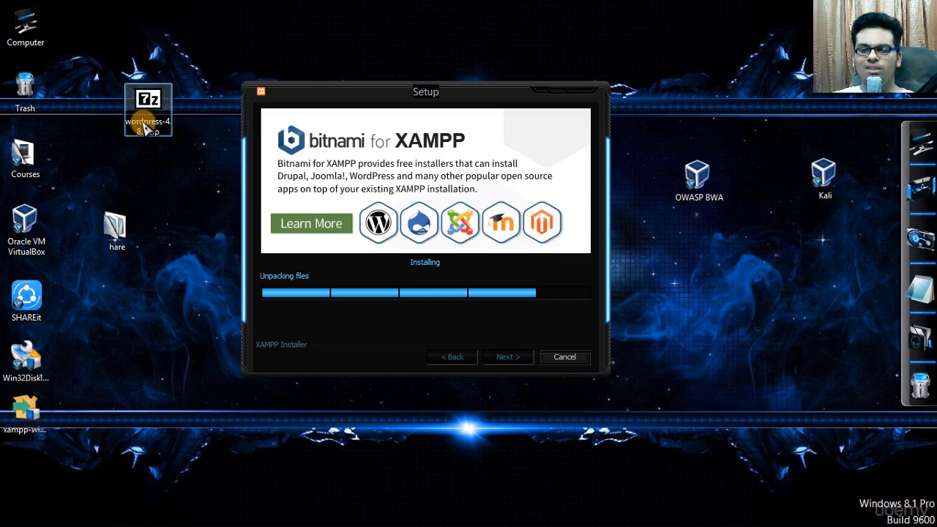
pyautogui.click(166, 186)
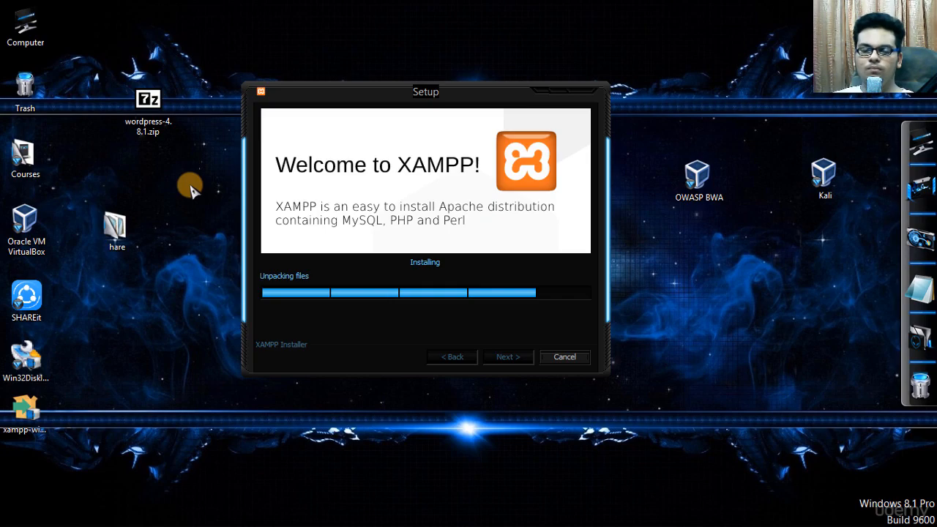
pyautogui.click(336, 214)
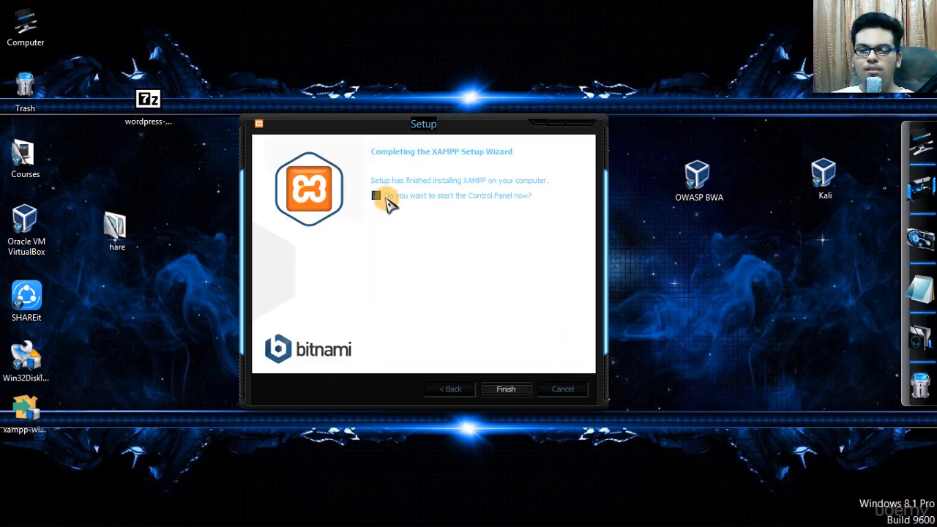
# Finish the XAMPP setup with the Control Panel set to start, and save English as its language.
pyautogui.click(503, 389)
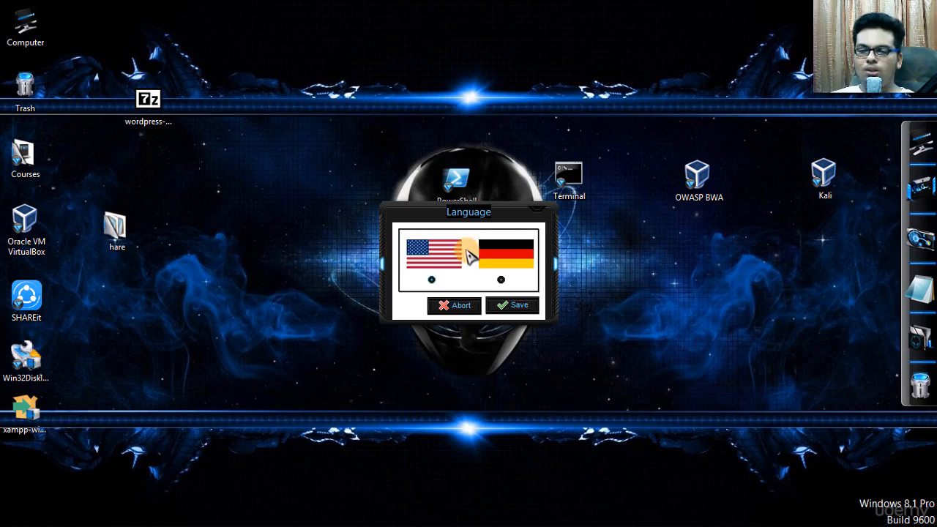
pyautogui.click(501, 280)
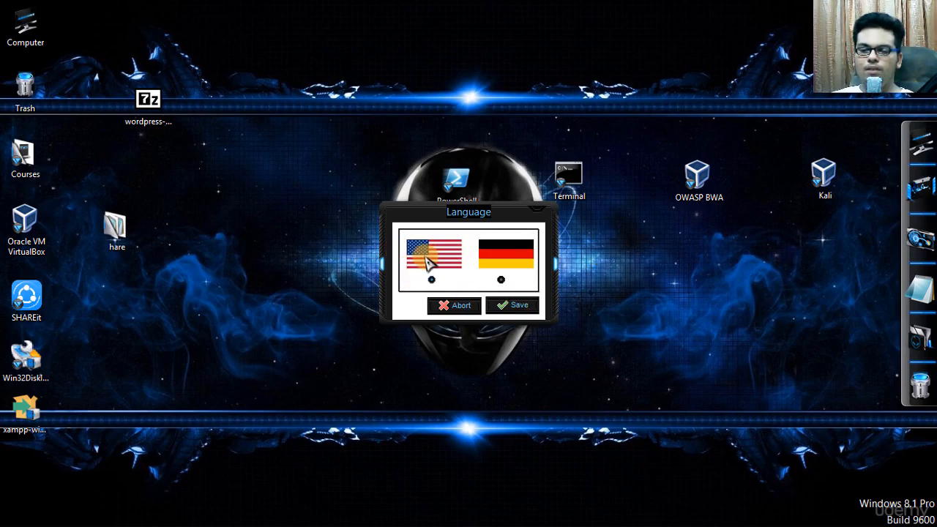
pyautogui.click(510, 306)
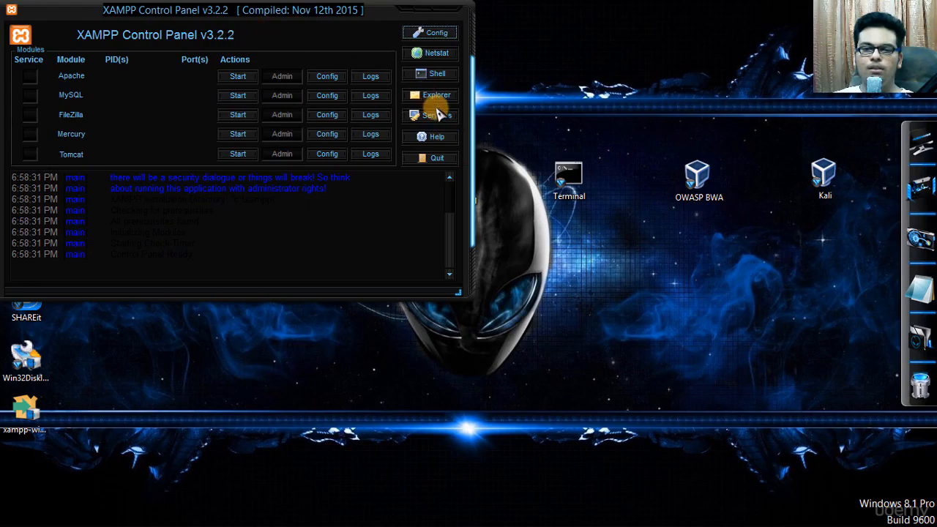
# Move the XAMPP Control Panel window clear of the desktop icons and close it.
pyautogui.moveTo(346, 10); pyautogui.dragTo(469, 85)
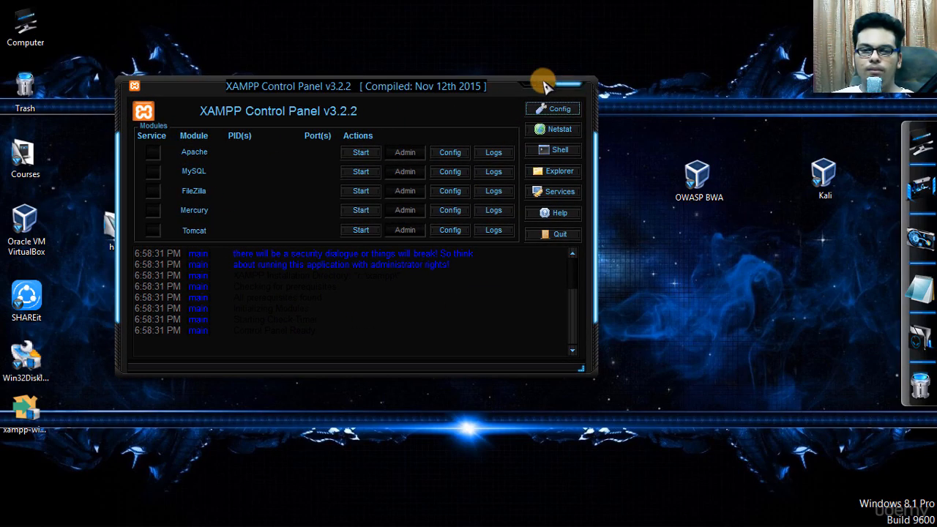
pyautogui.moveTo(388, 85); pyautogui.dragTo(462, 102)
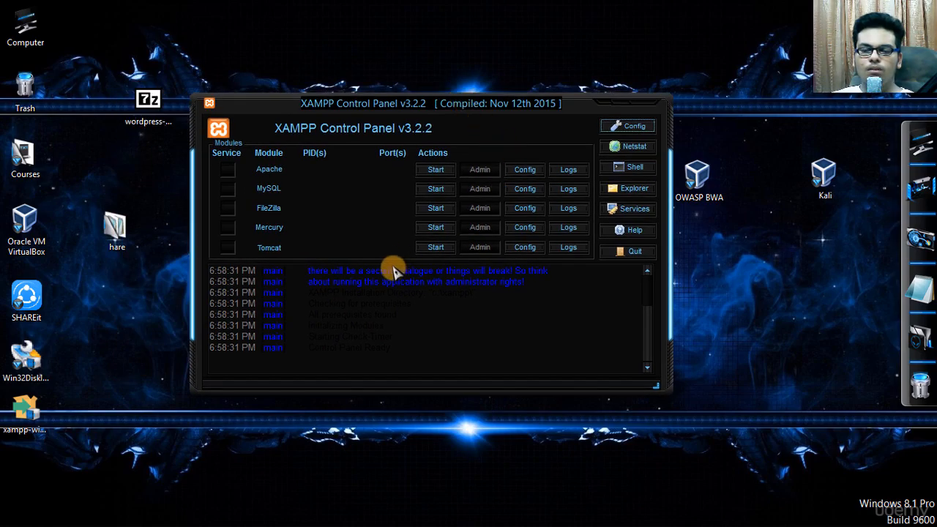
pyautogui.click(654, 106)
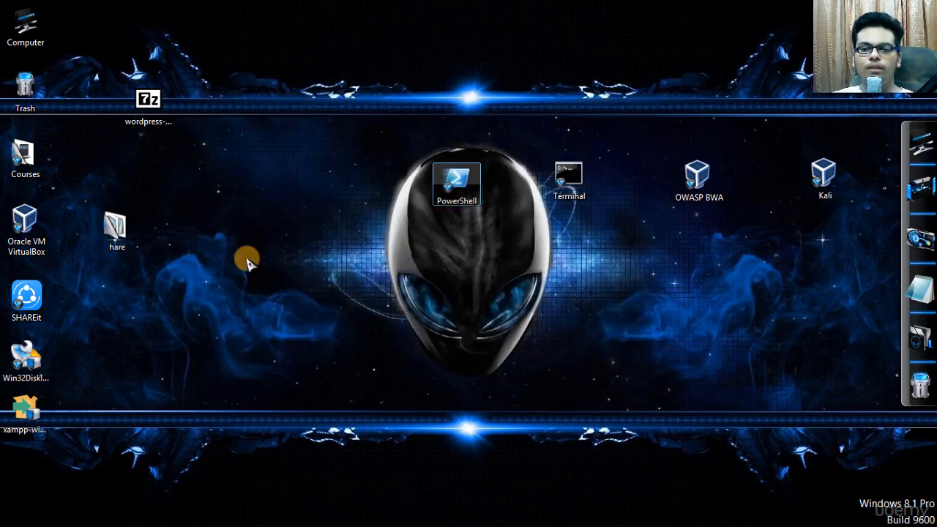